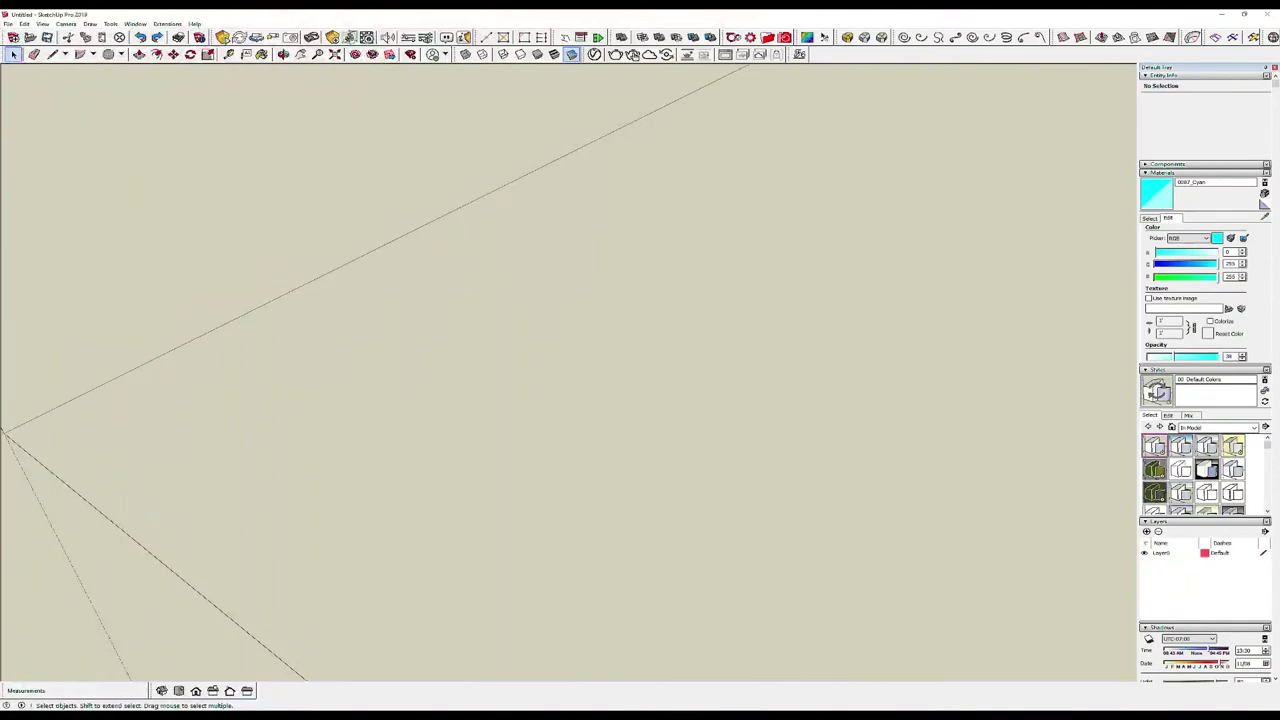
Step: Switch to the Iso view and orbit so the axes' origin sits left of centre
left_click(161, 690)
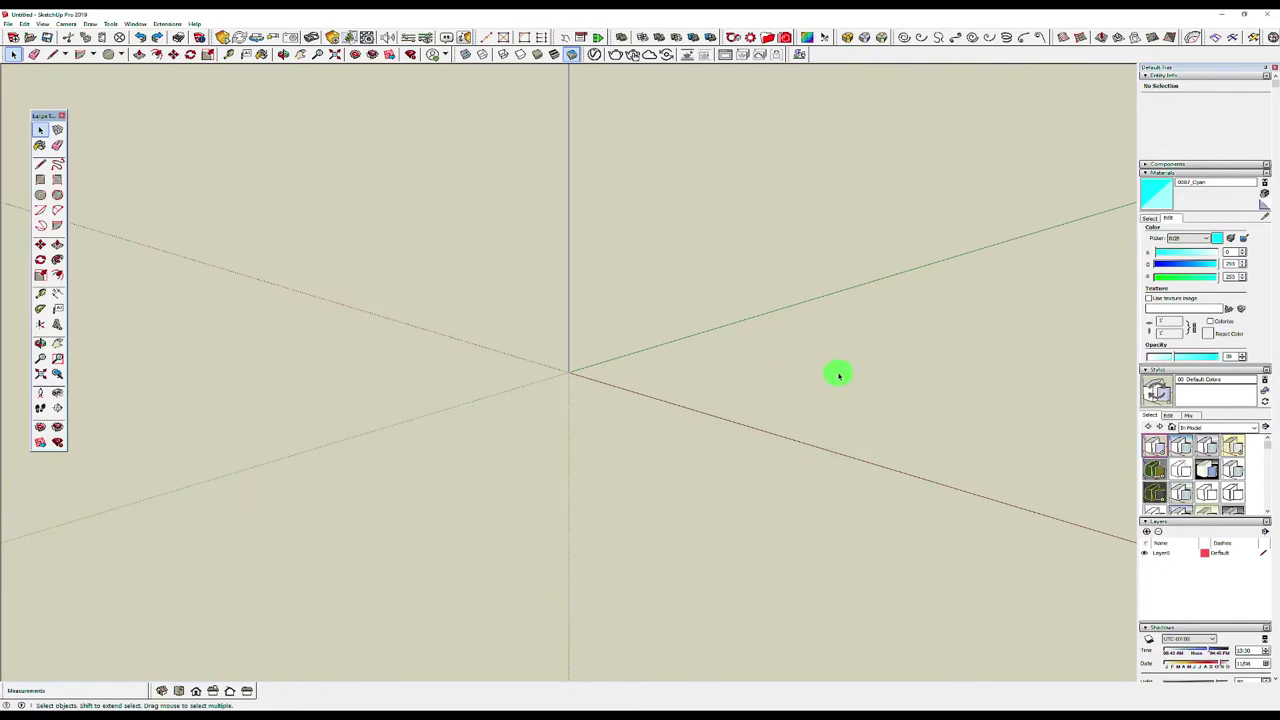
middle_click_drag(865, 376, 643, 452)
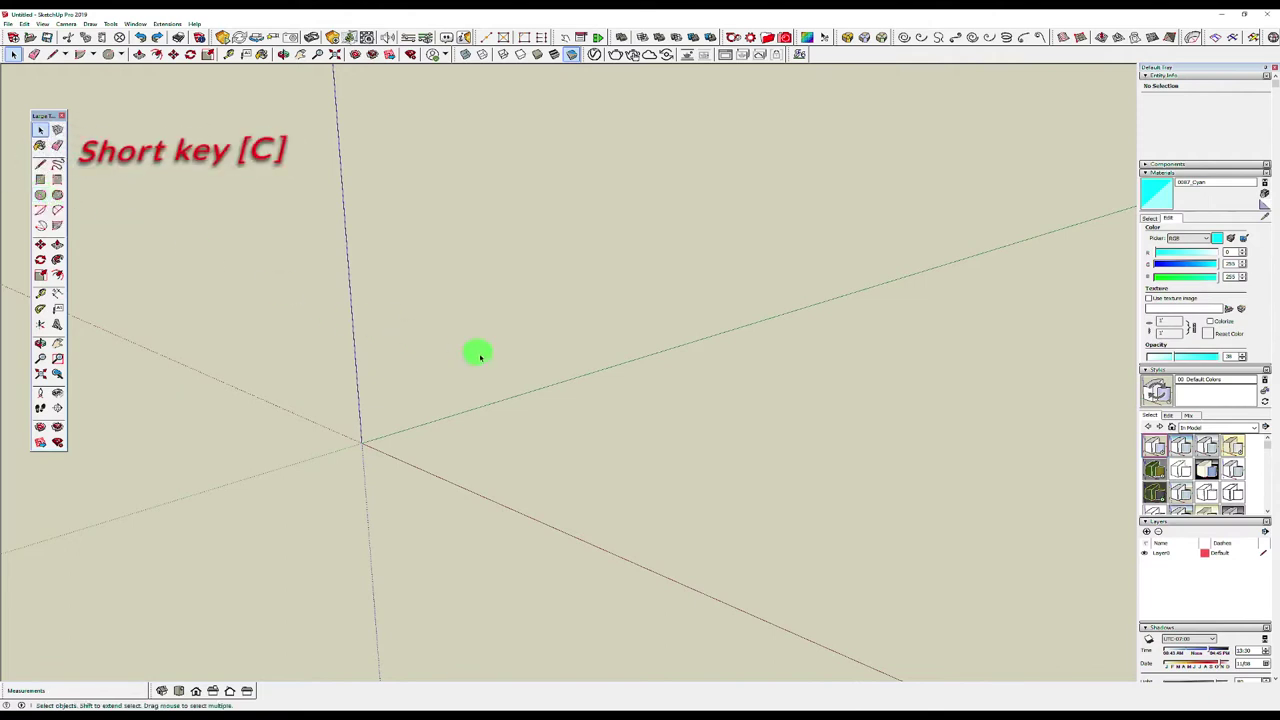
Step: Draw a filled 24-segment circle on the ground right of the origin and select its edge
key("c")
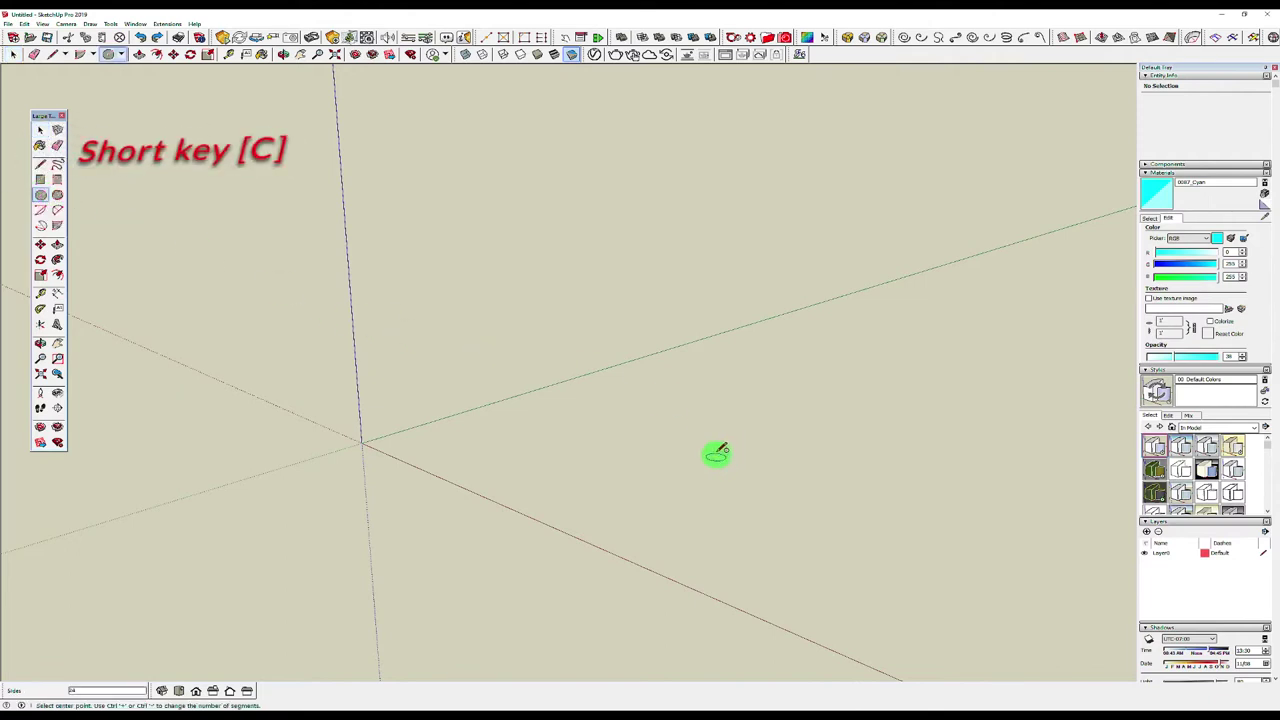
left_click(770, 448)
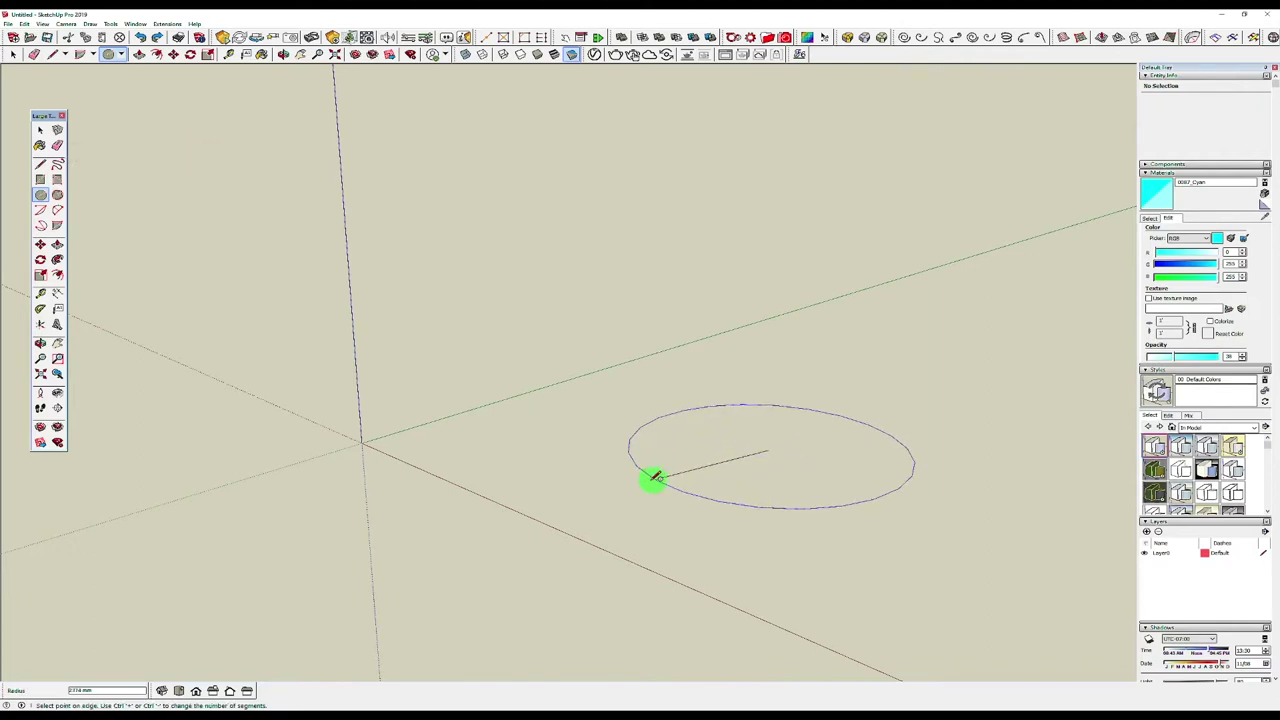
left_click(619, 485)
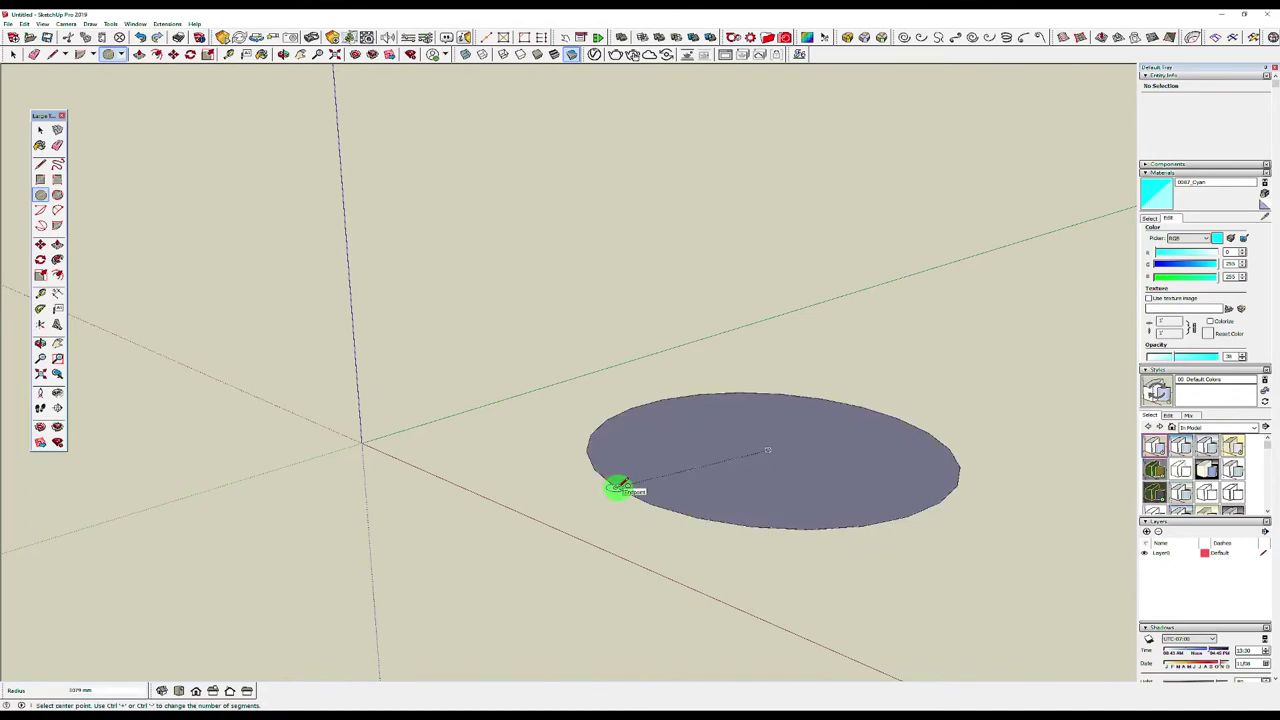
key("space")
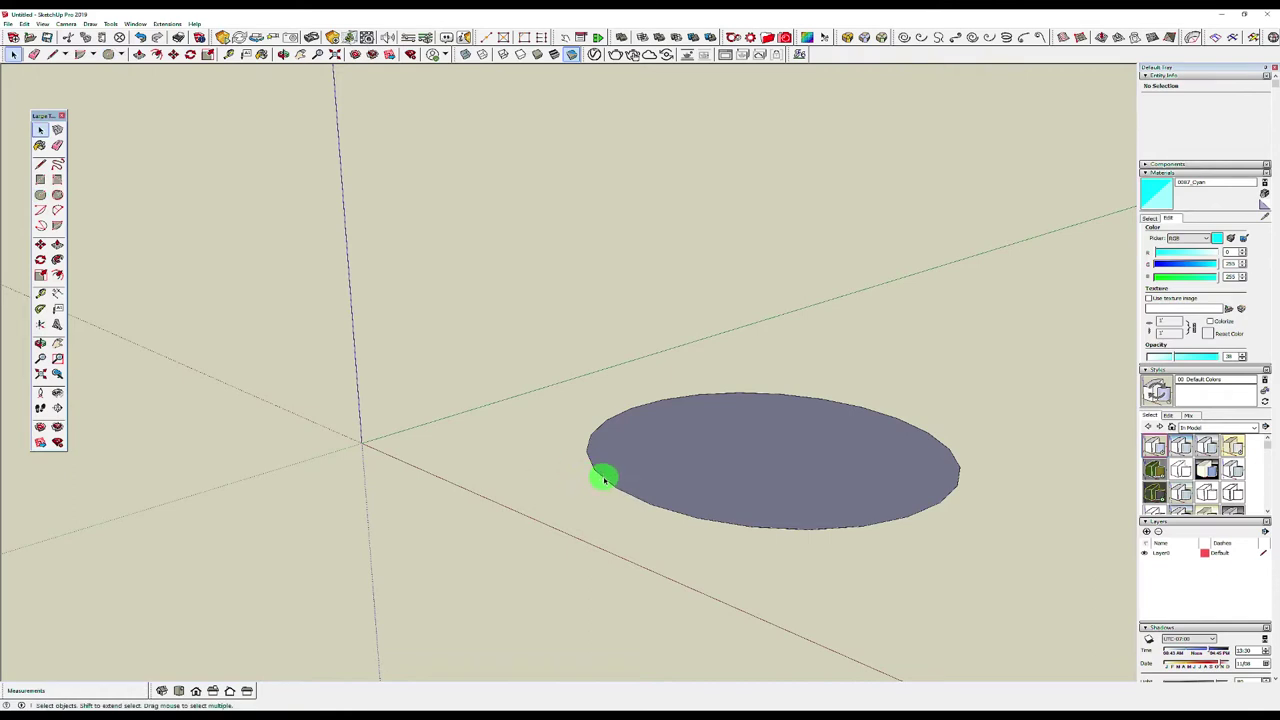
left_click(603, 478)
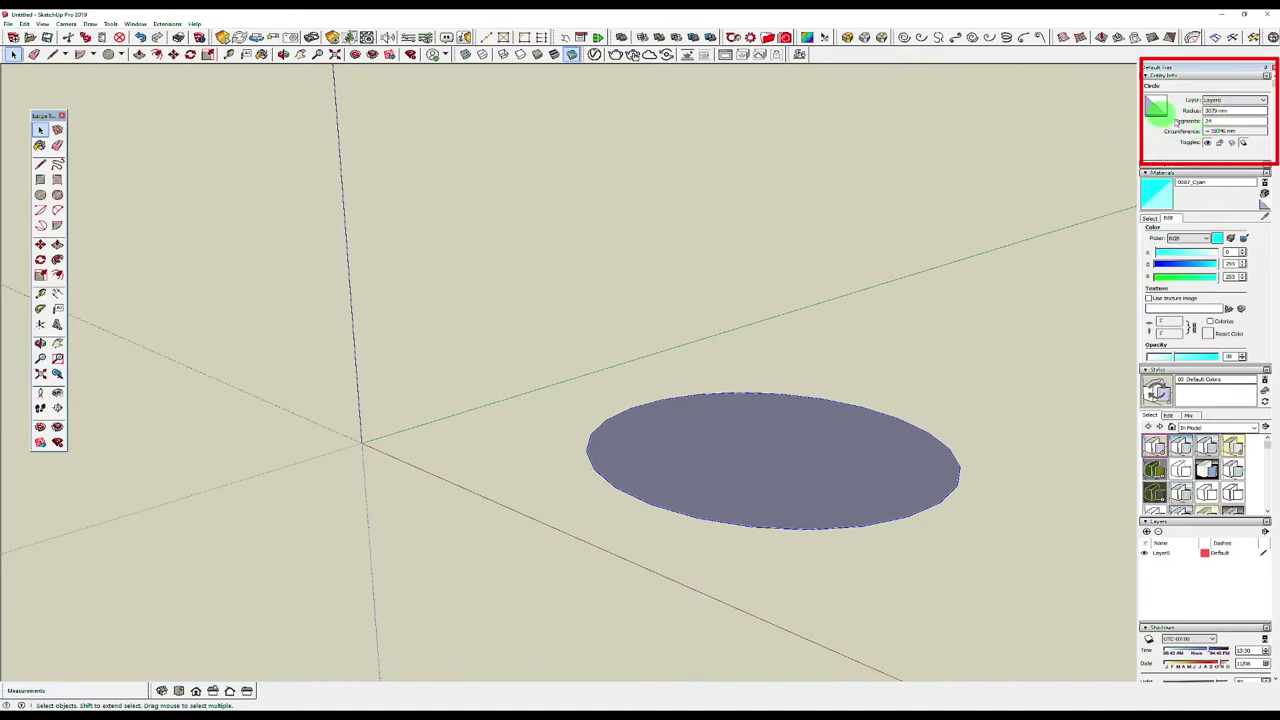
Step: Change the disc circle's Segments value in Entity Info from 24 to 48
double_click(1214, 121)
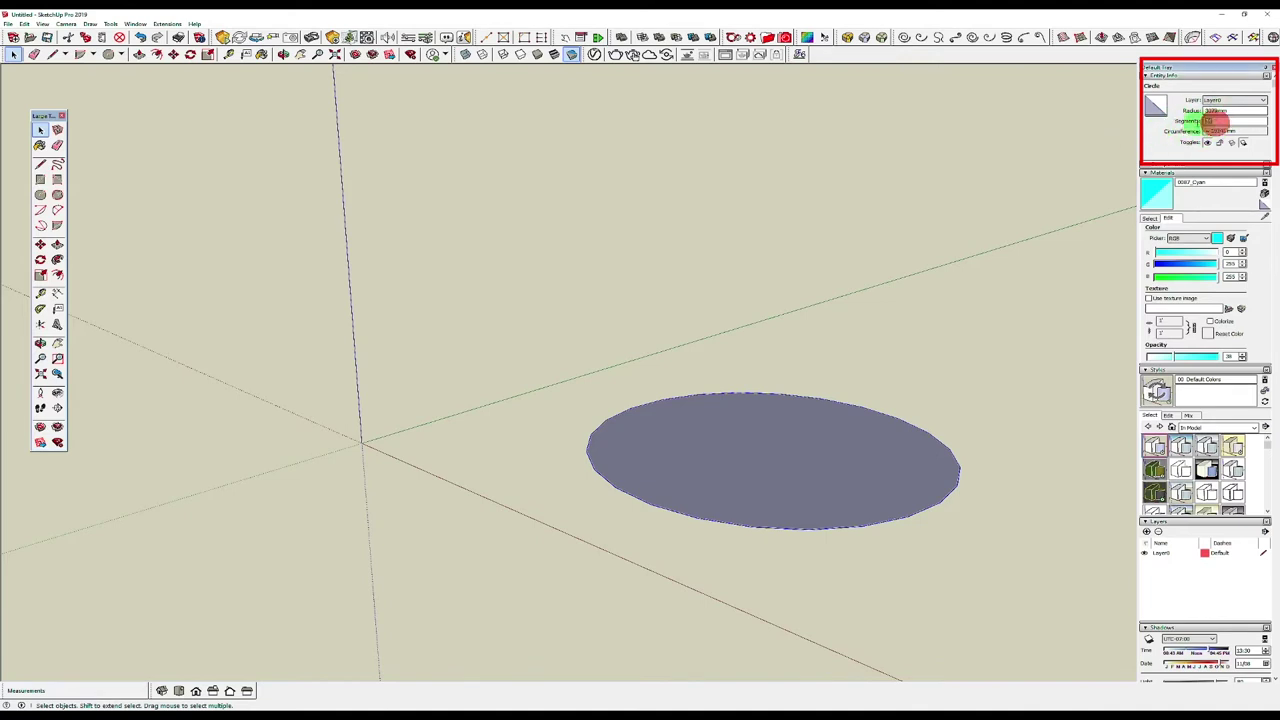
type("4")
key("Return")
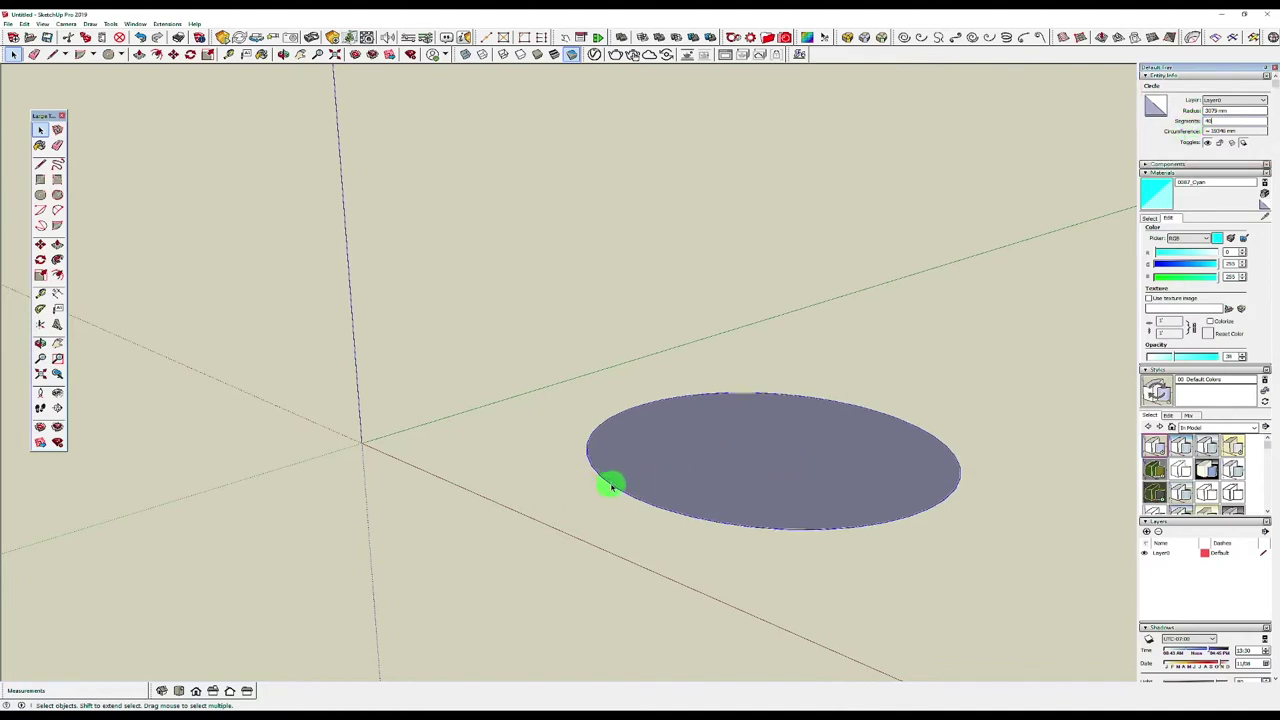
middle_click_drag(666, 469, 587, 590)
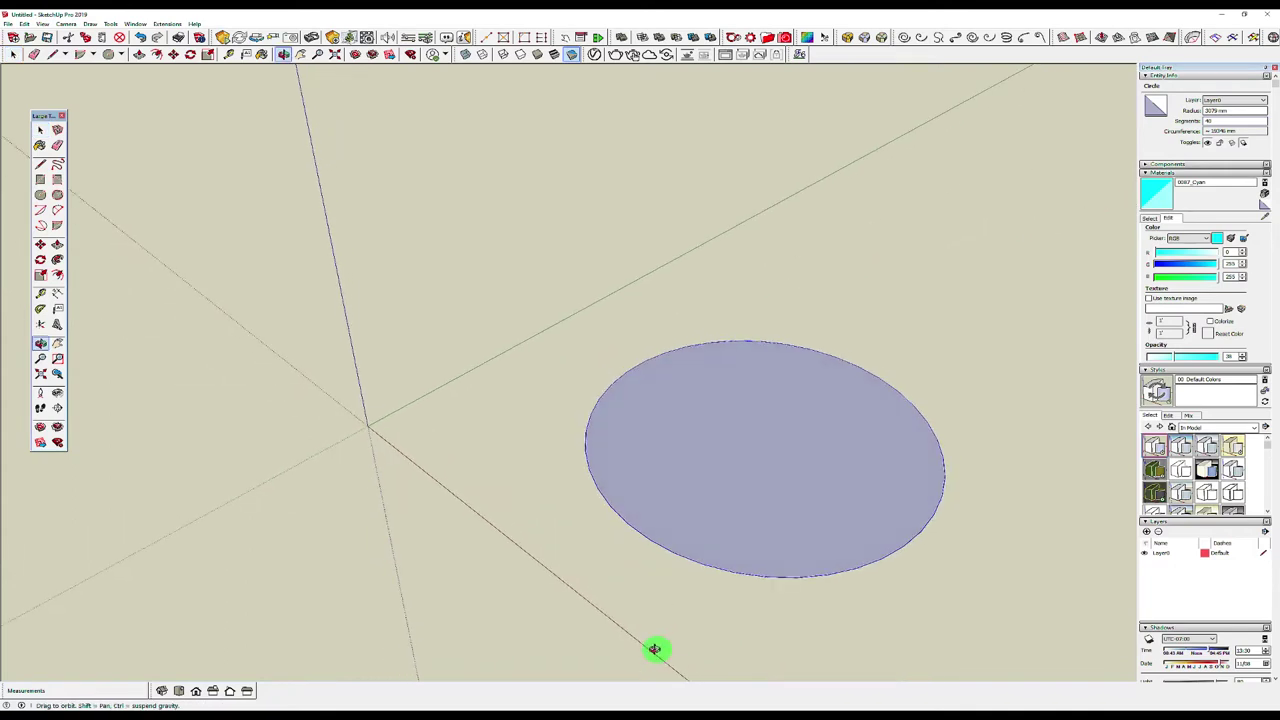
middle_click_drag(571, 523, 489, 580)
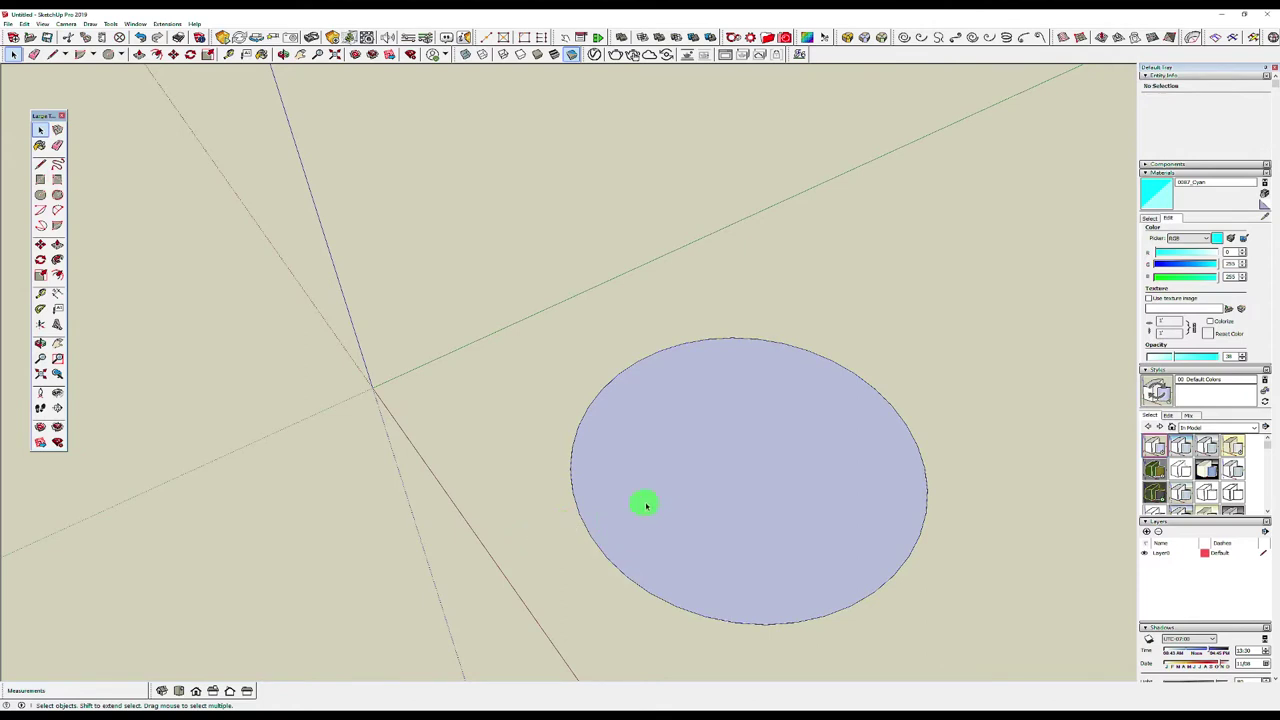
key("c")
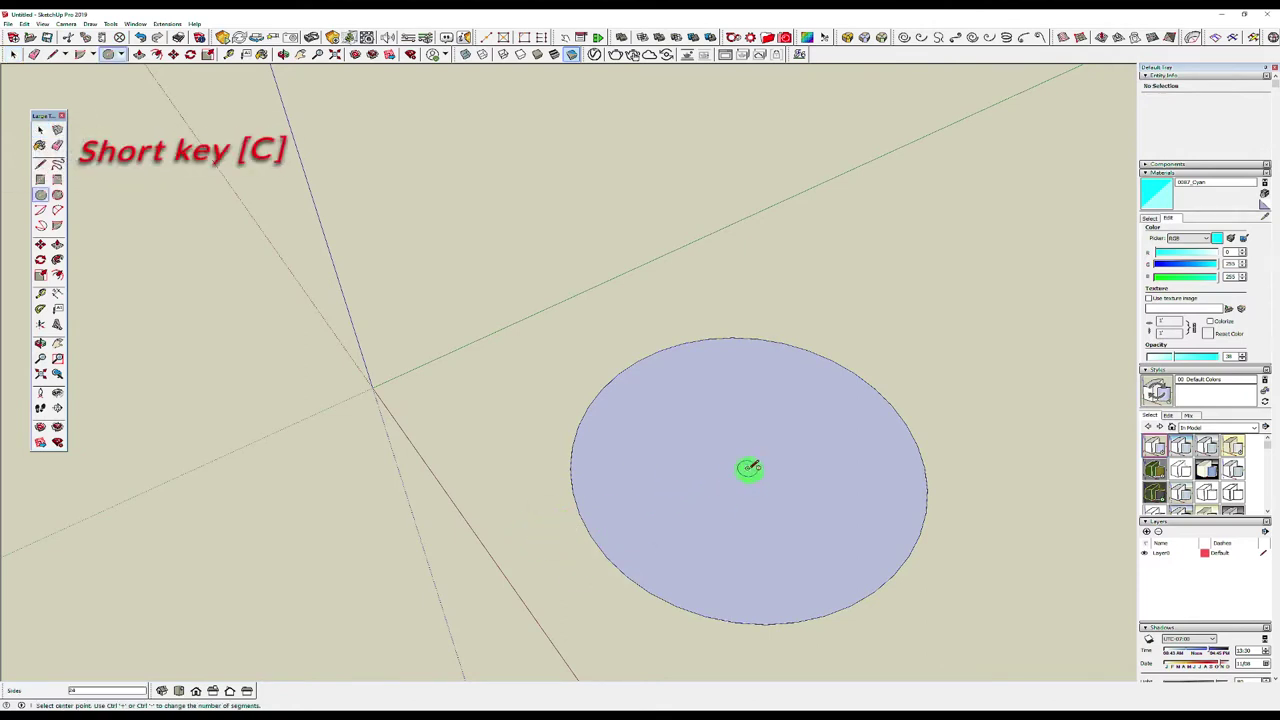
left_click(750, 468)
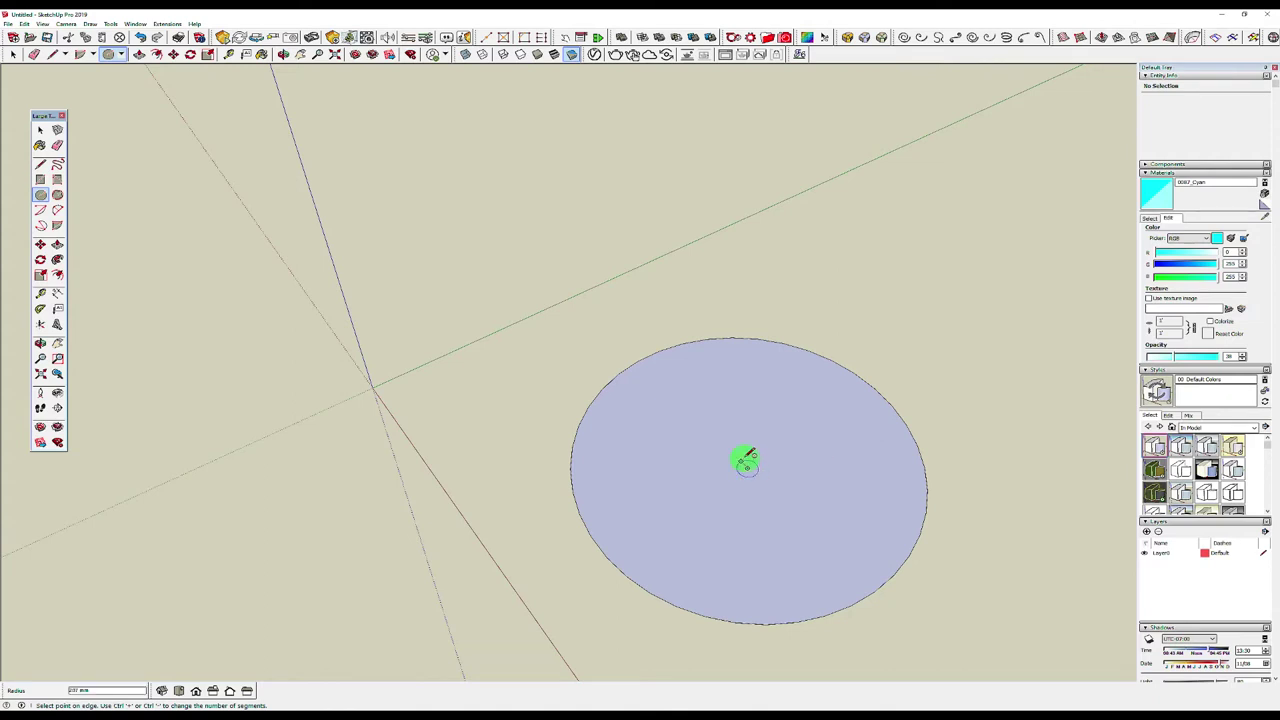
left_click(748, 458)
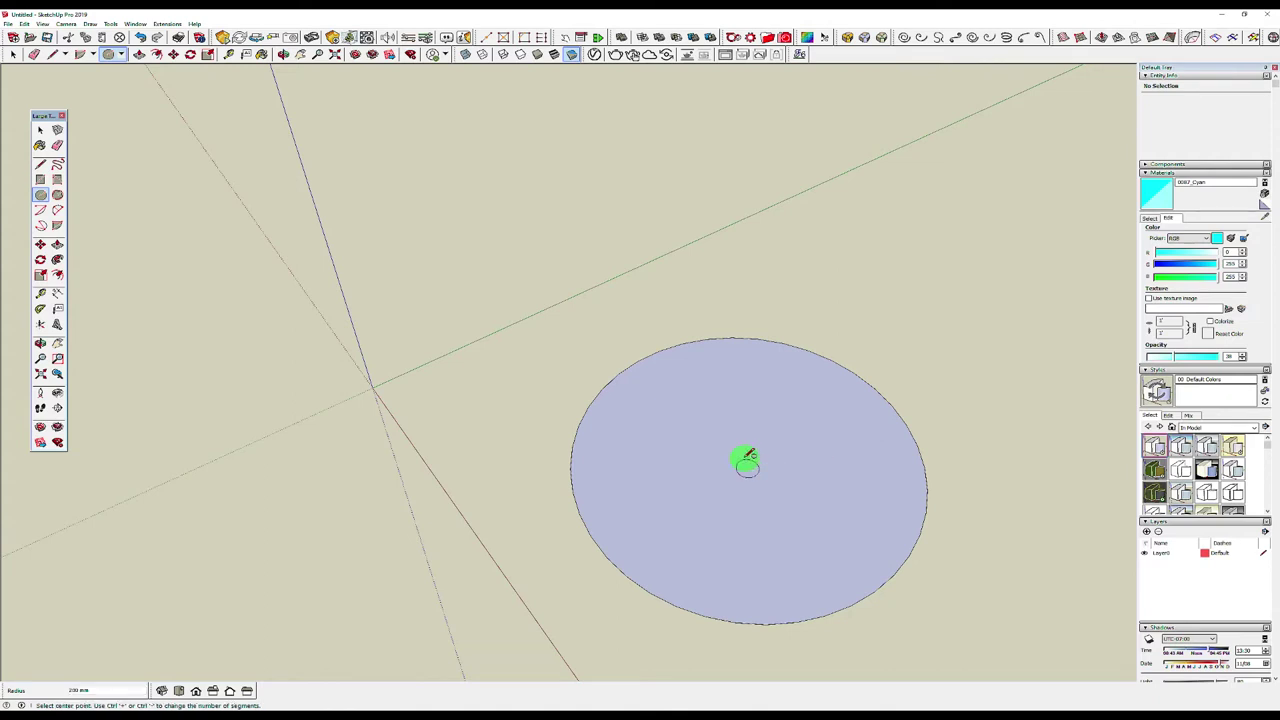
key("ctrl+z")
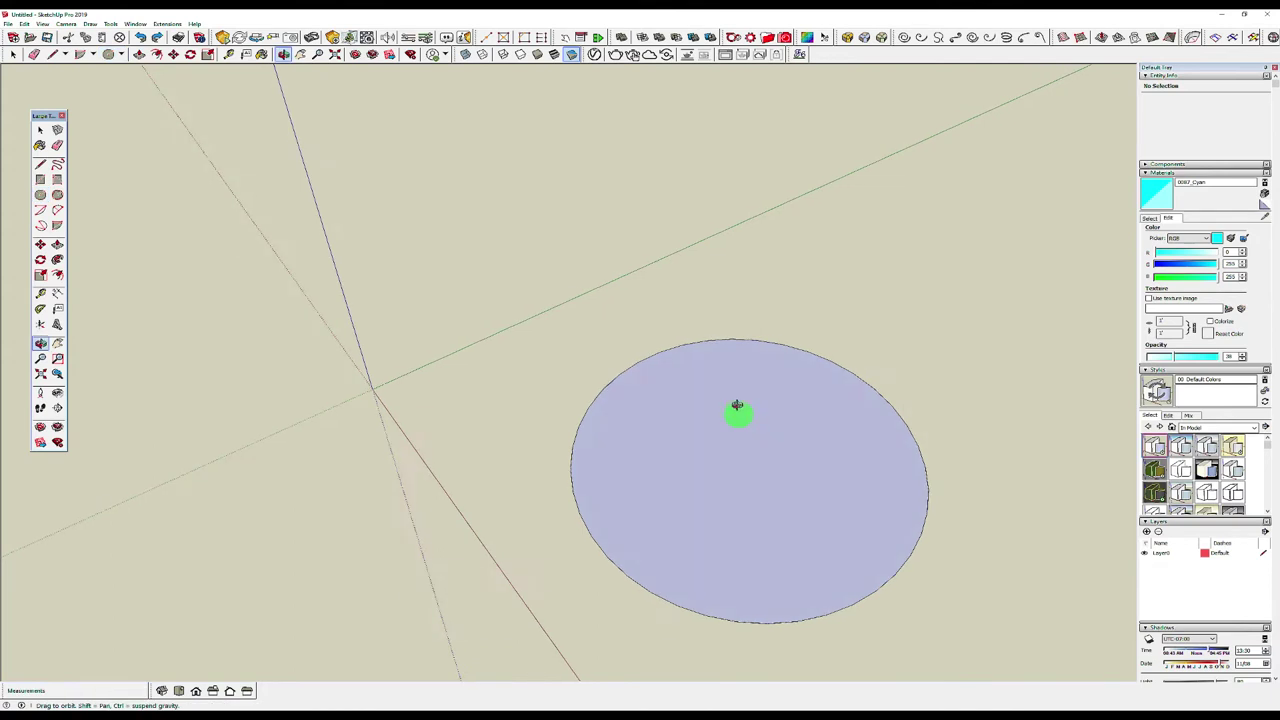
middle_click_drag(737, 409, 757, 340)
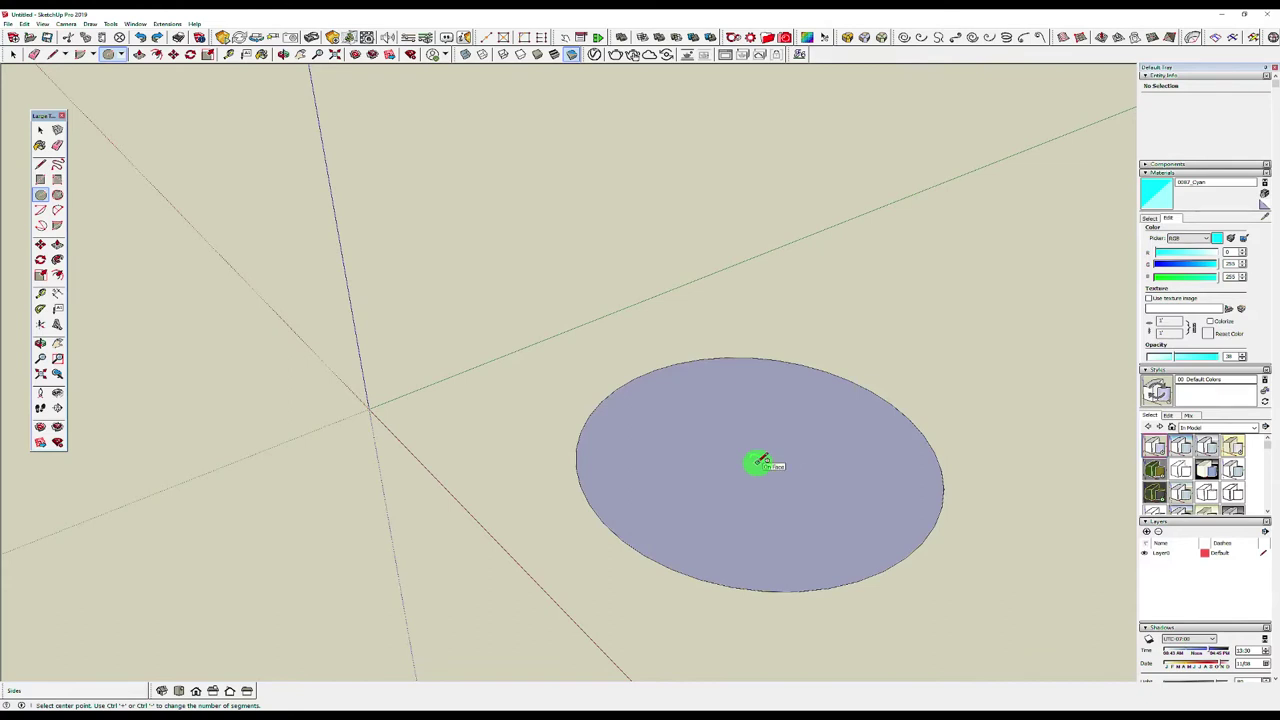
key("Left")
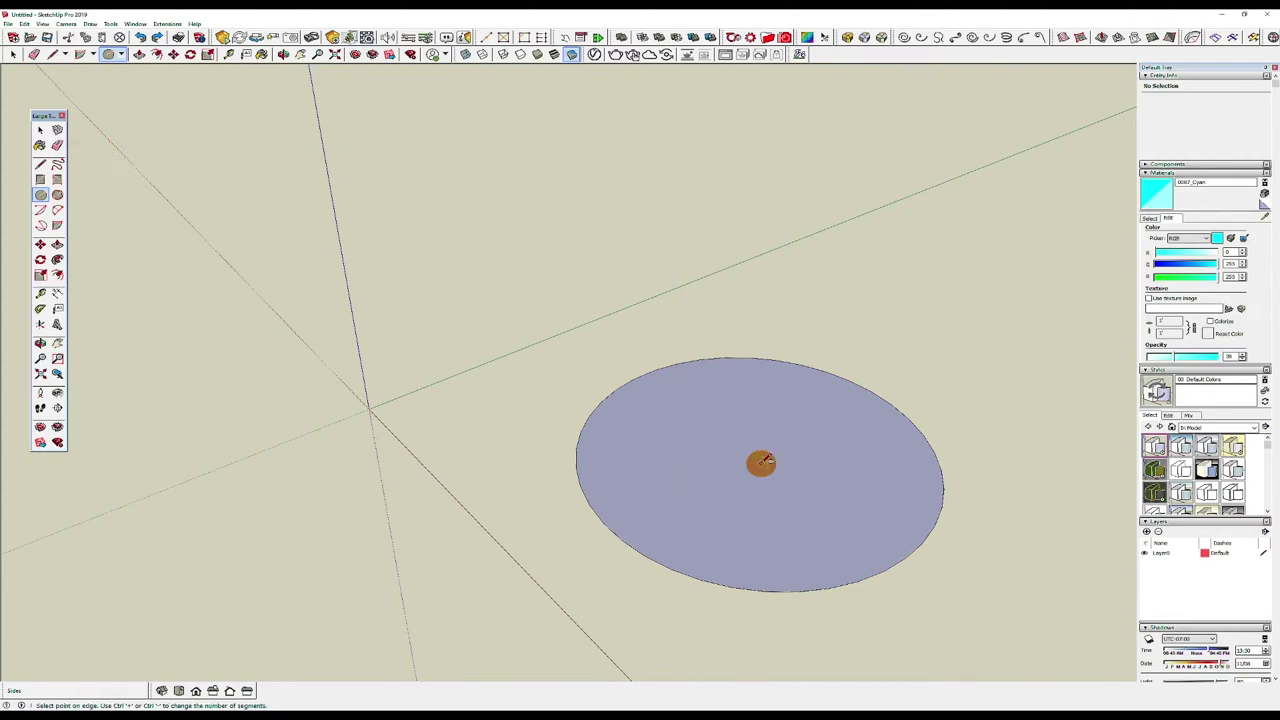
Step: Draw an upright circle centred on the disc's middle, its upper half above the disc
left_click(761, 463)
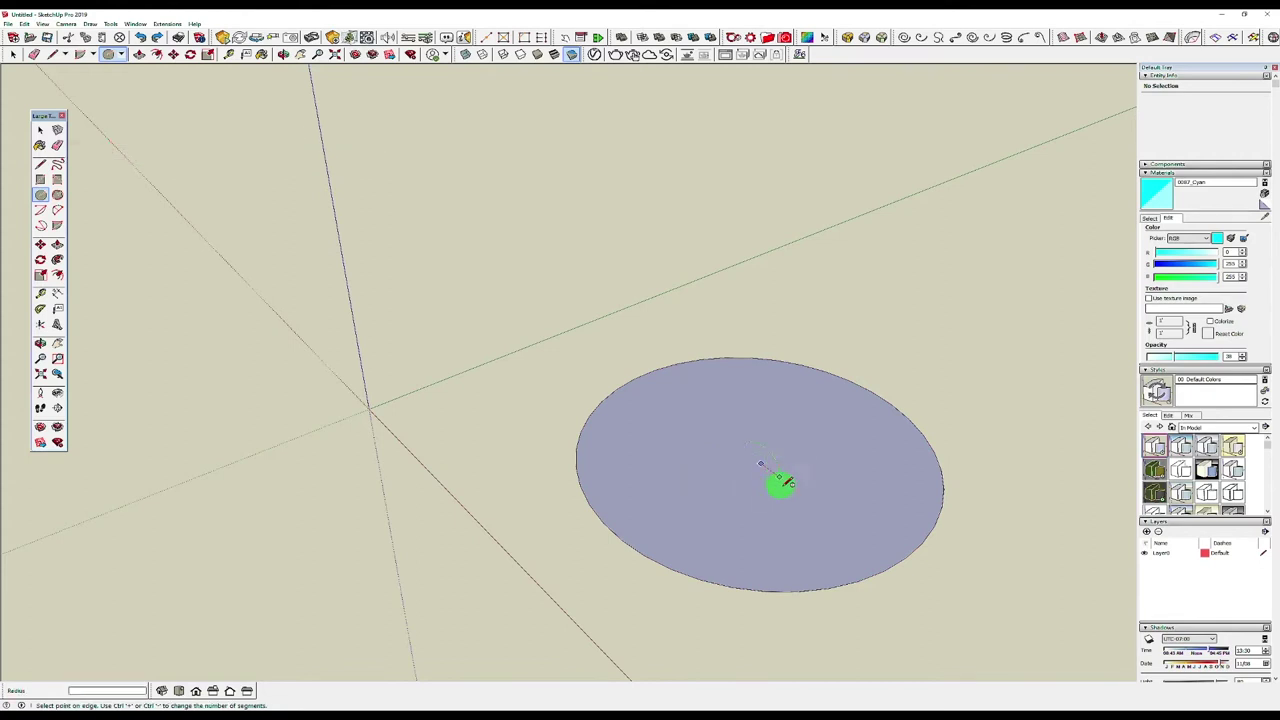
left_click(848, 527)
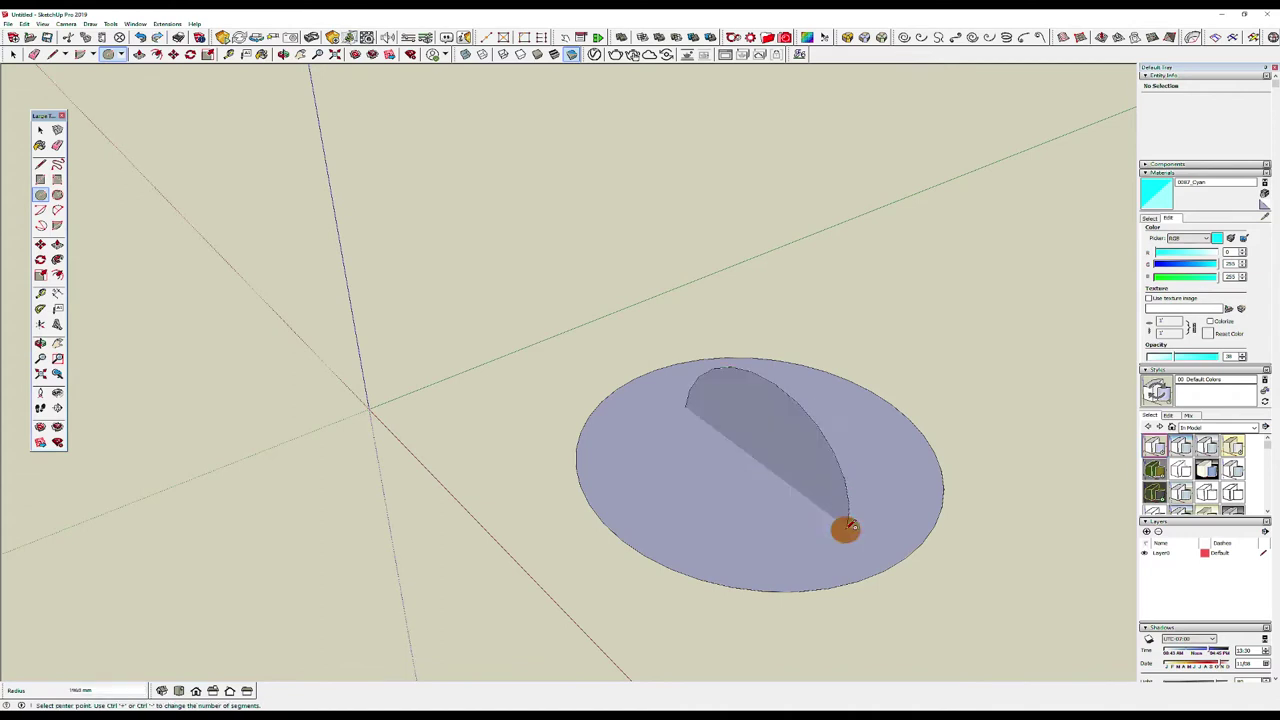
key("space")
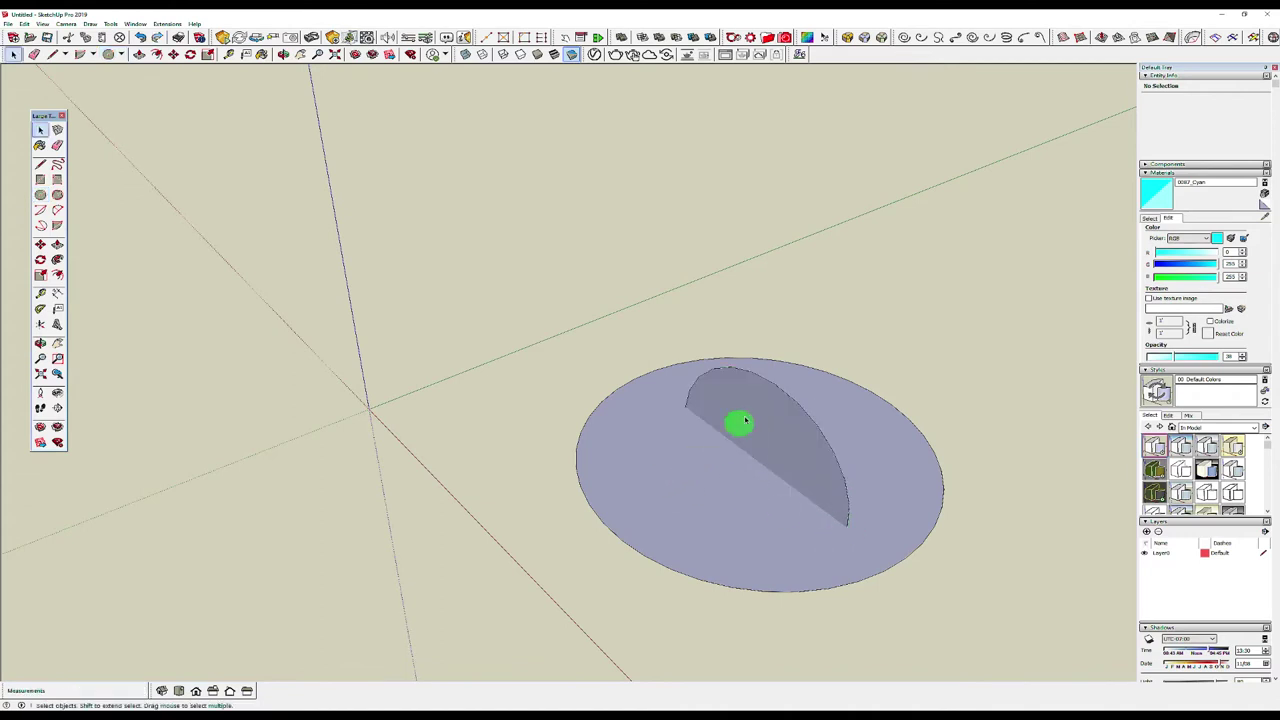
Step: Set the upright circle's Segments to 48 in Entity Info and orbit to check its curve
left_click(777, 388)
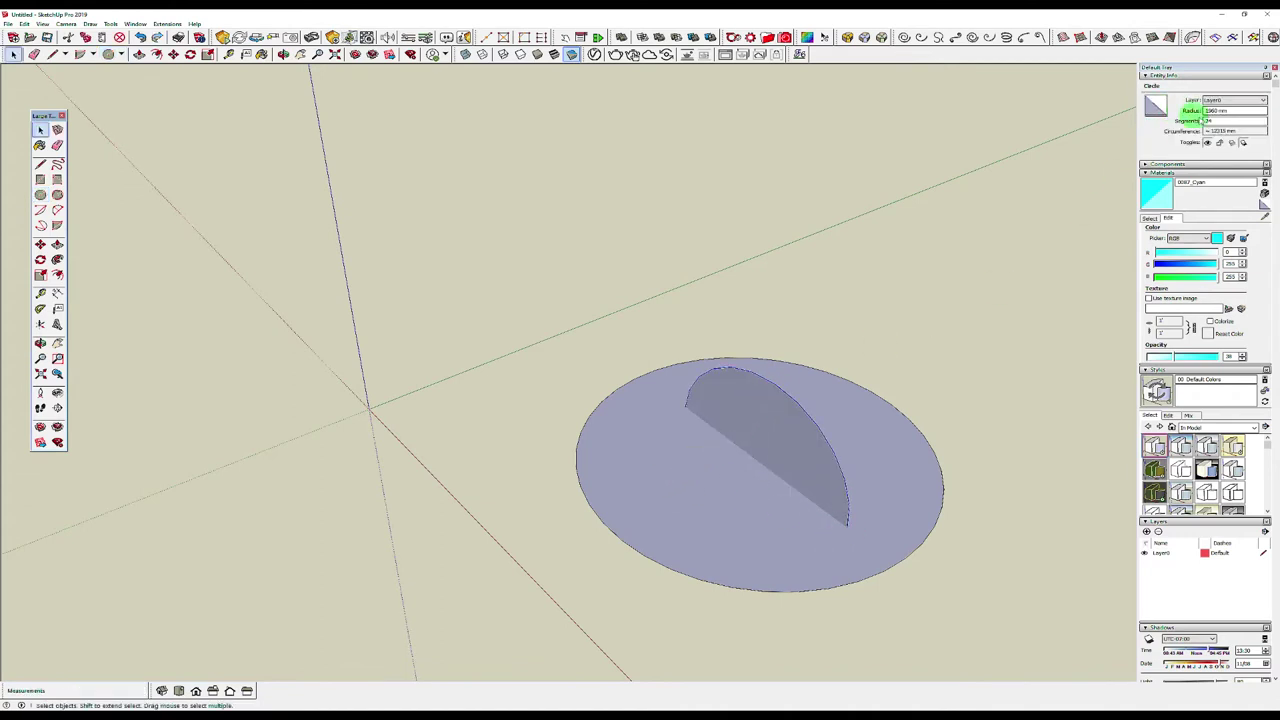
left_click(1220, 120)
type("4")
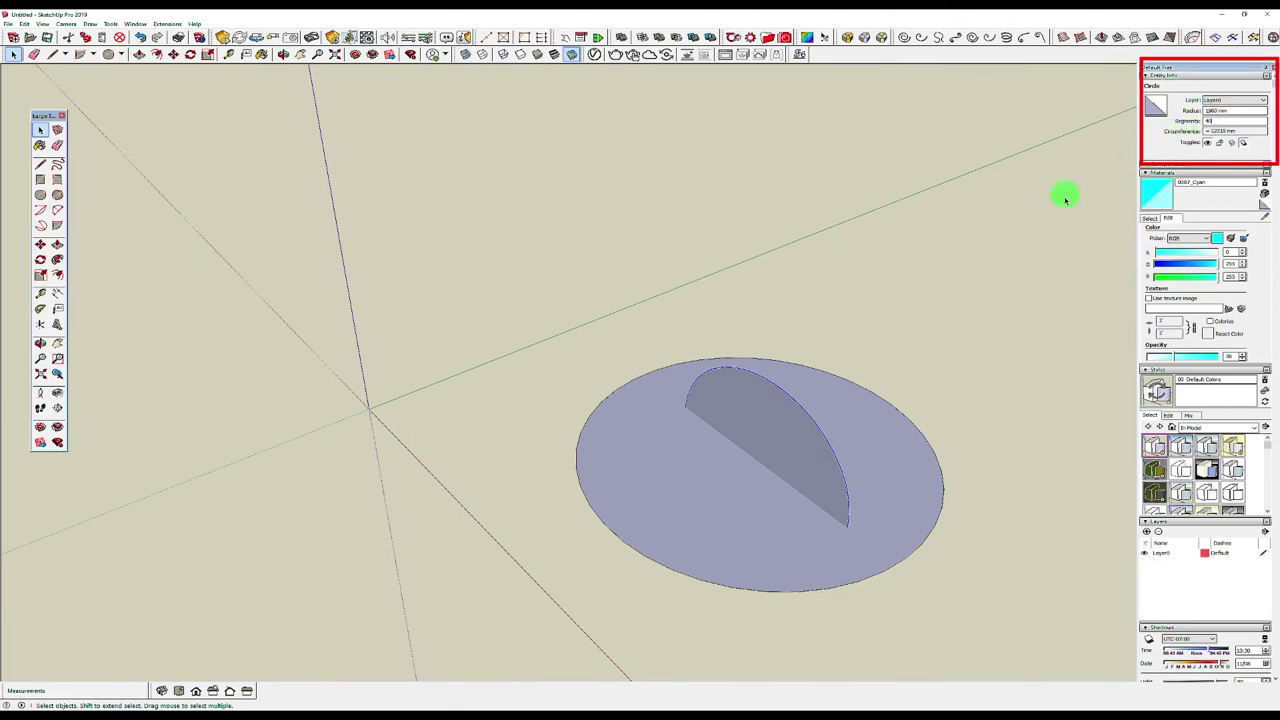
left_click(617, 360)
mouse_move(754, 294)
middle_mouse_down()
mouse_move(960, 180)
mouse_move(954, 143)
middle_mouse_up()
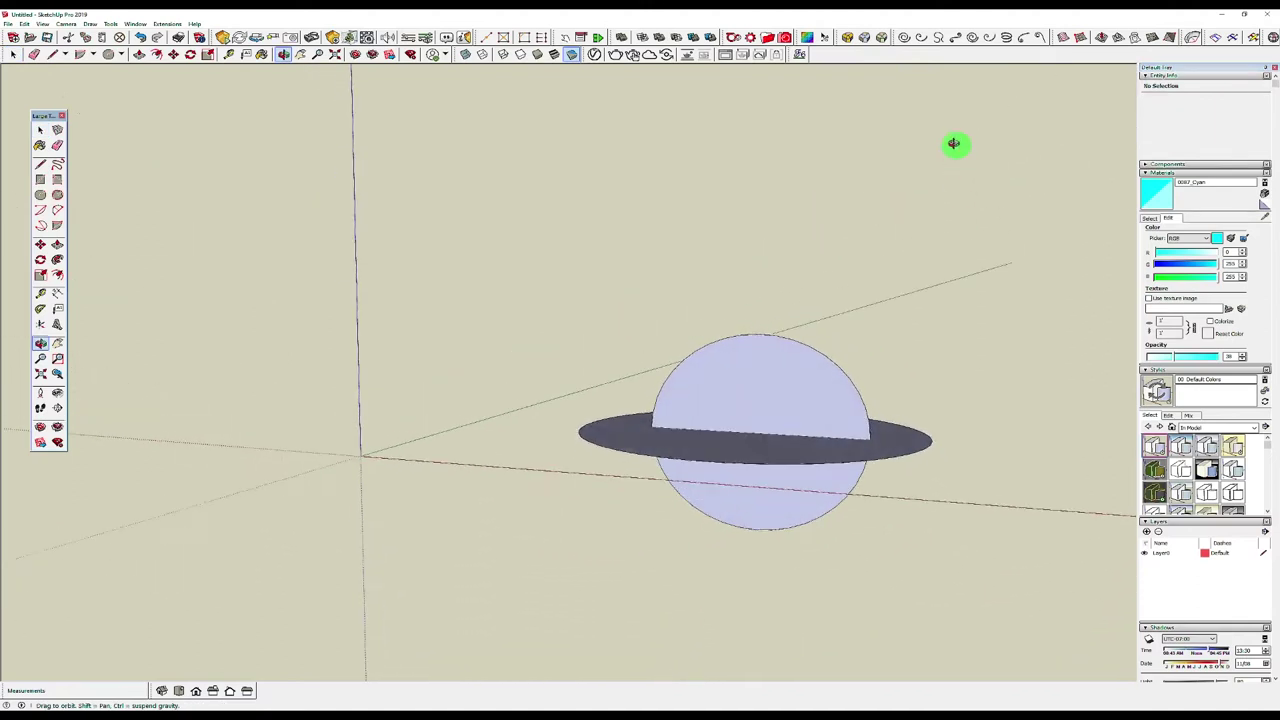
mouse_move(866, 349)
middle_mouse_down()
mouse_move(842, 456)
mouse_move(749, 611)
middle_mouse_up()
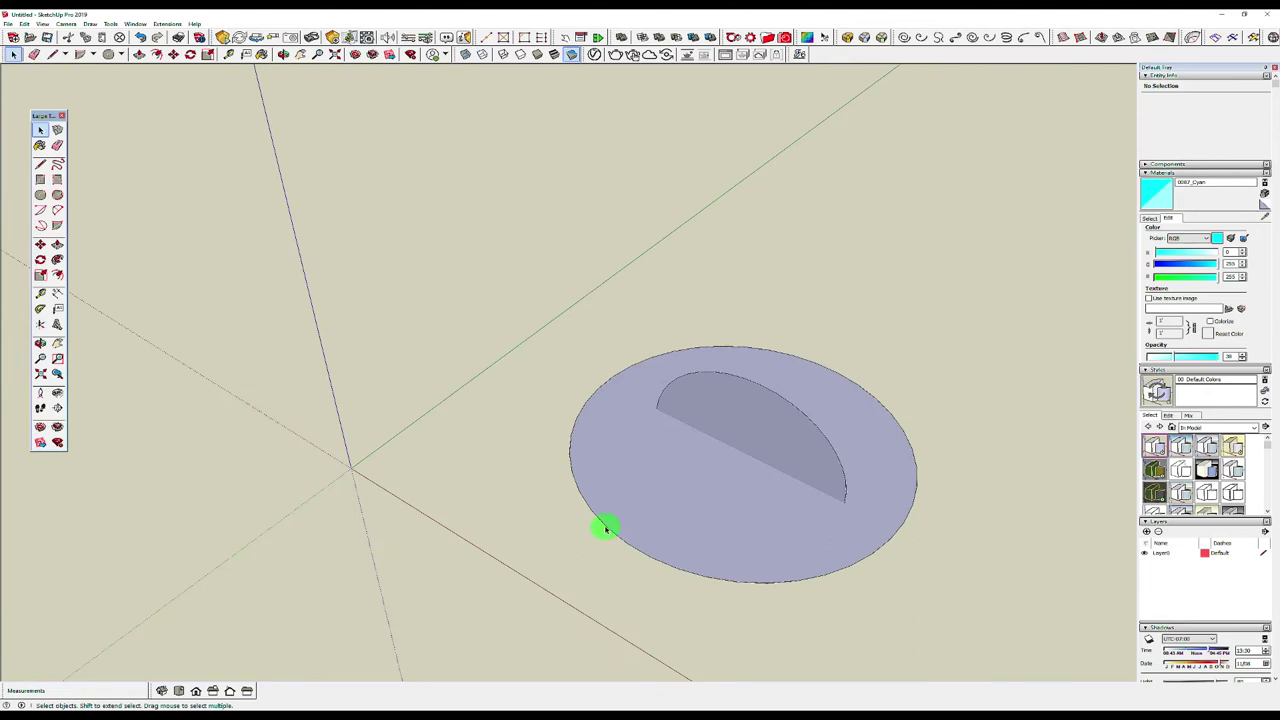
Step: Use Follow Me to sweep the half-circle face along the disc's circular edge into a dome
left_click(604, 528)
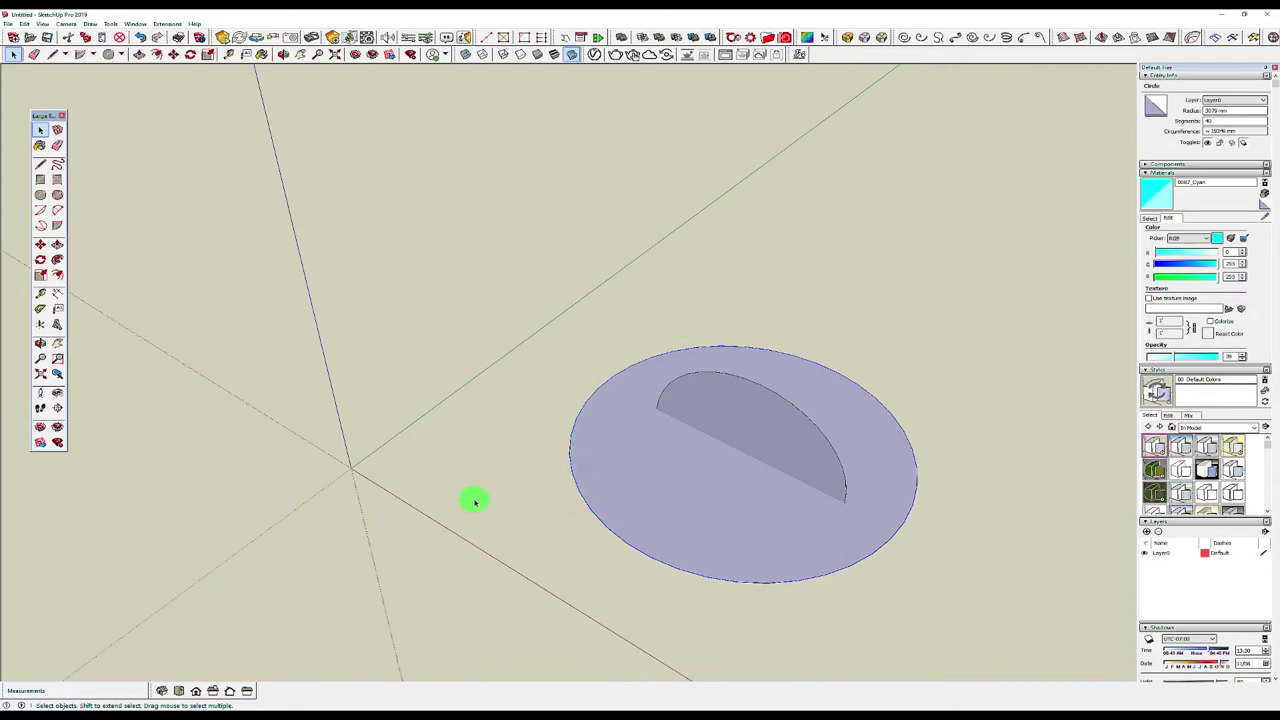
left_click(58, 260)
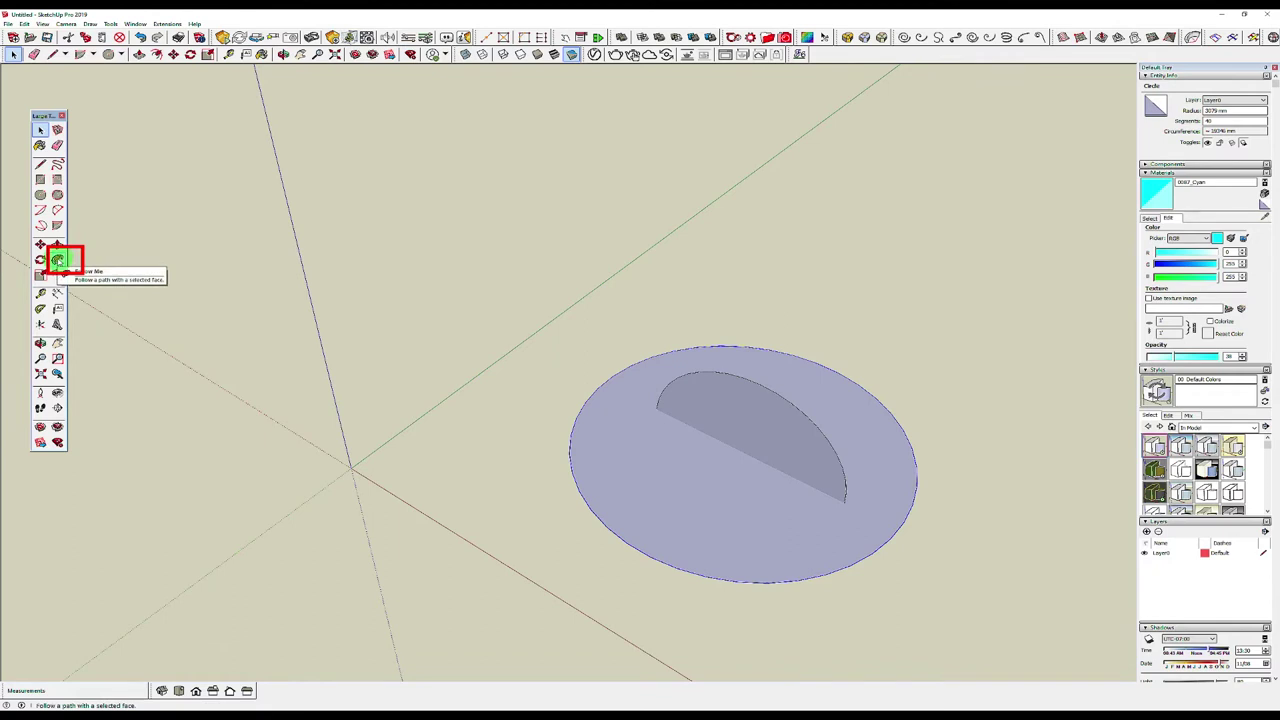
left_click(58, 260)
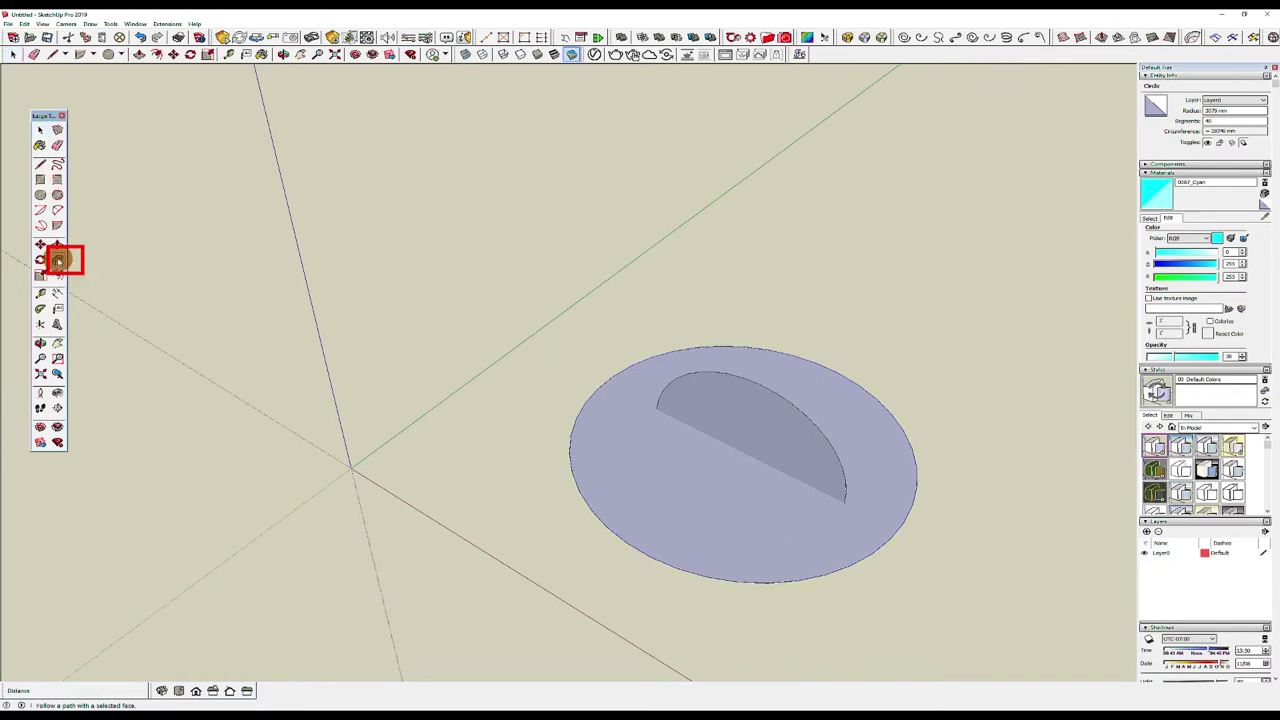
left_click(740, 415)
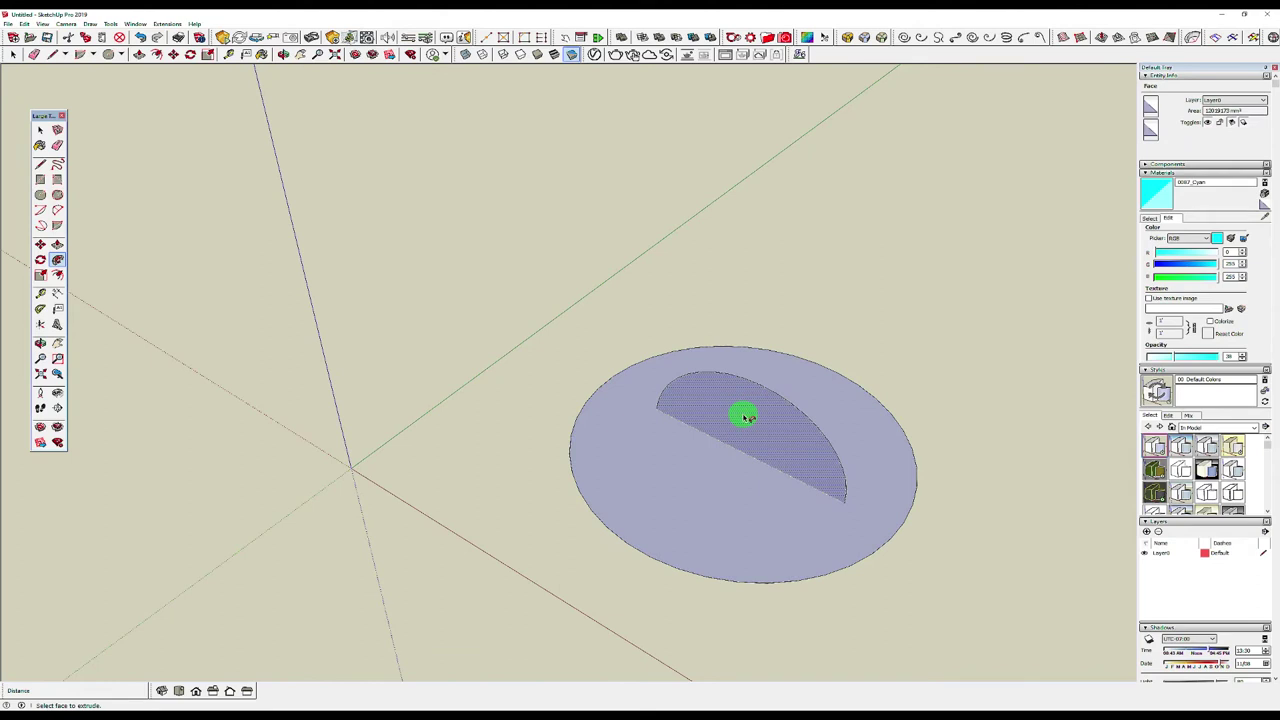
left_click(745, 418)
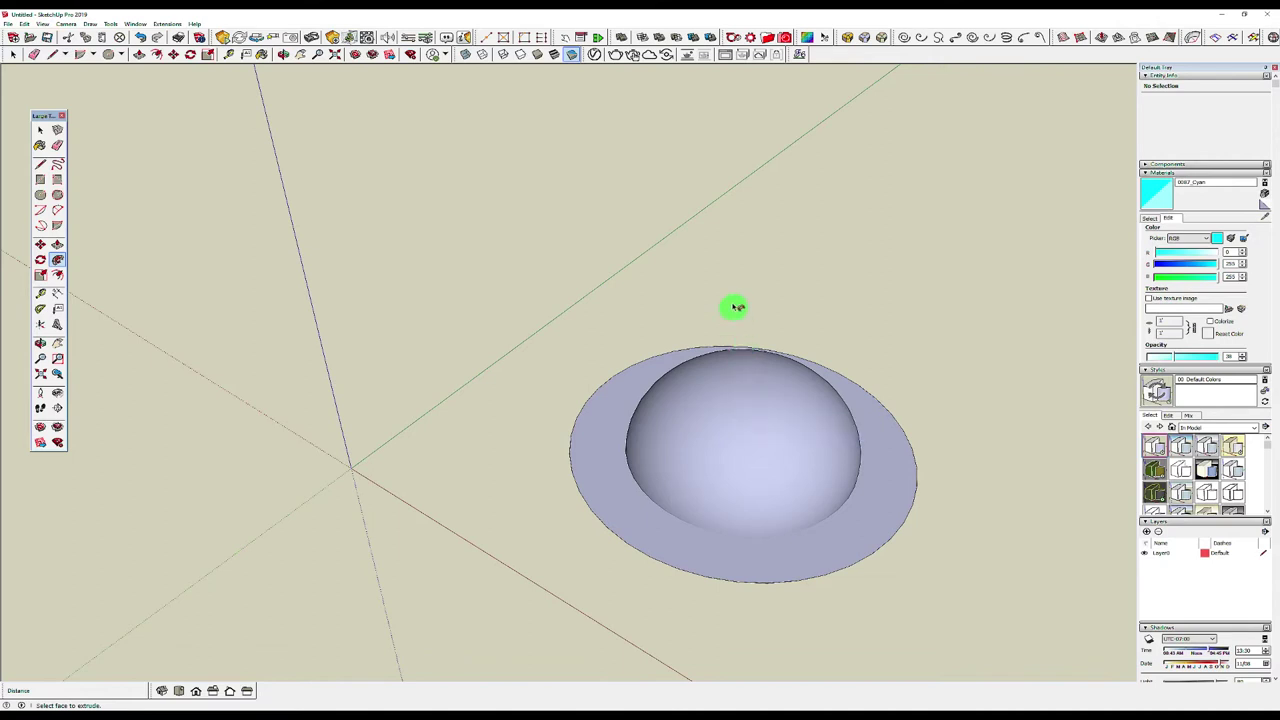
key("space")
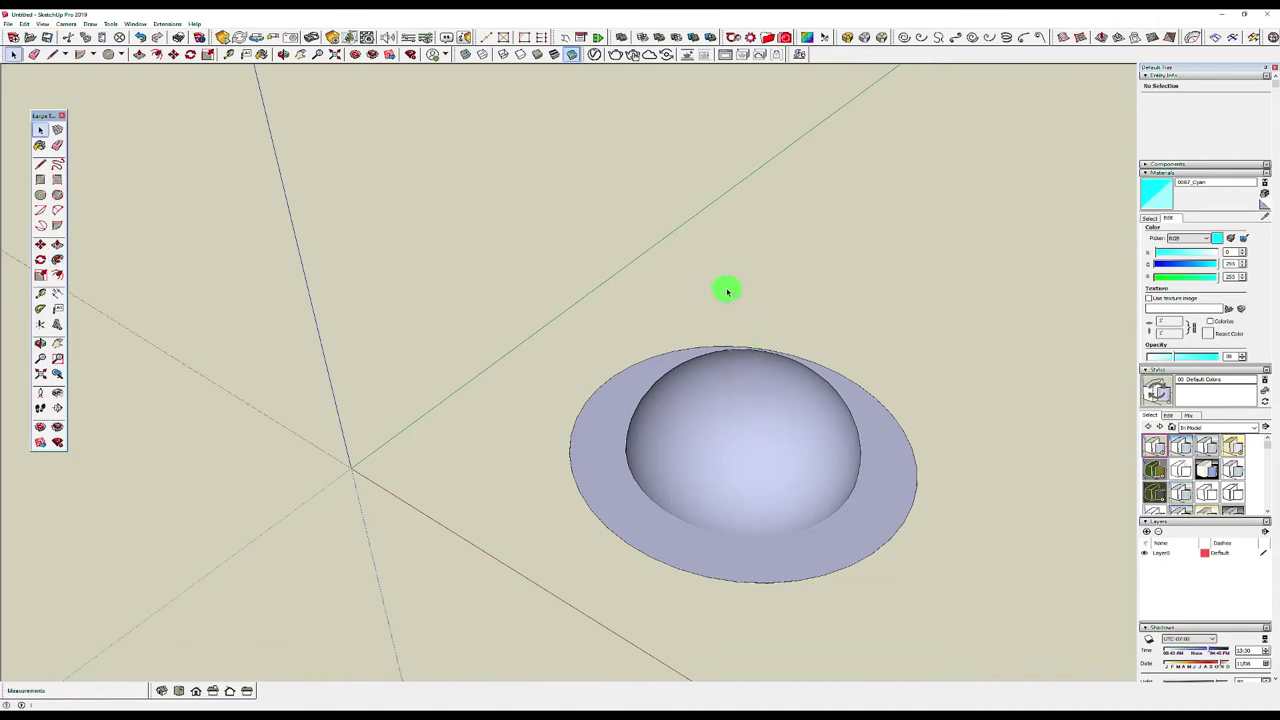
Step: Orbit to inspect the dome's underside and whole mesh, then select the flat circle around it
middle_click_drag(623, 303, 657, 151)
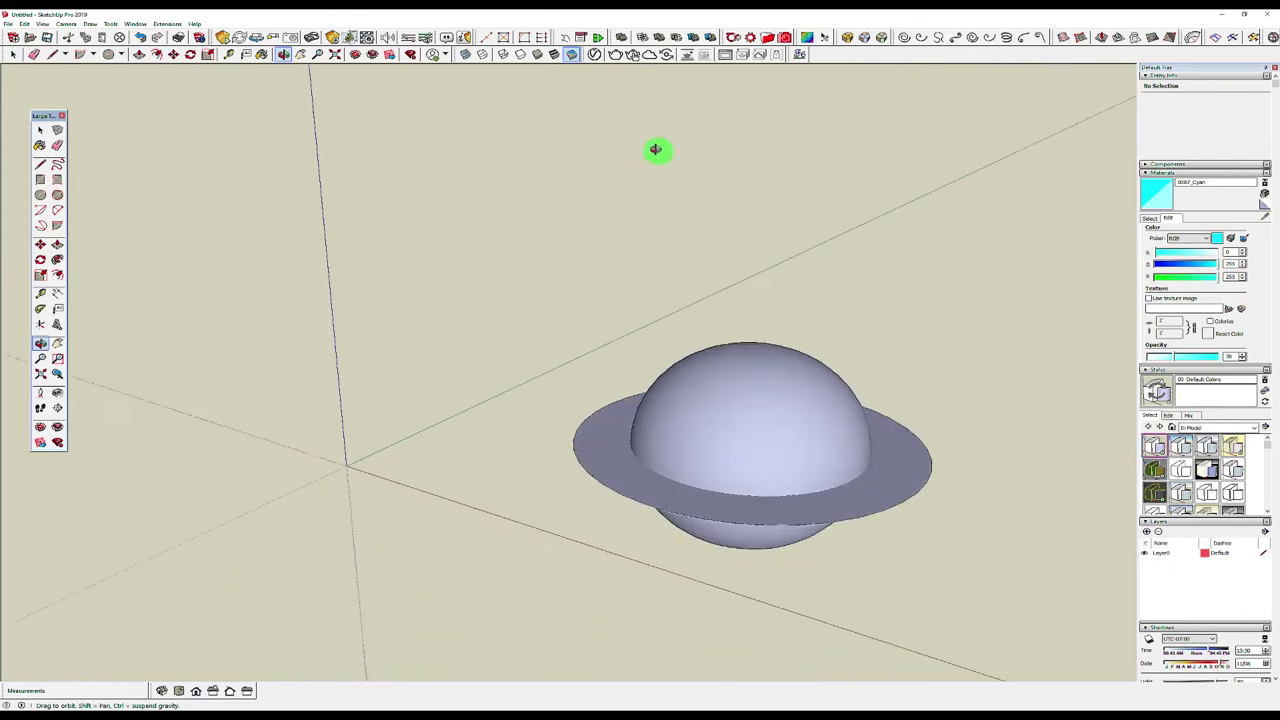
triple_click(770, 440)
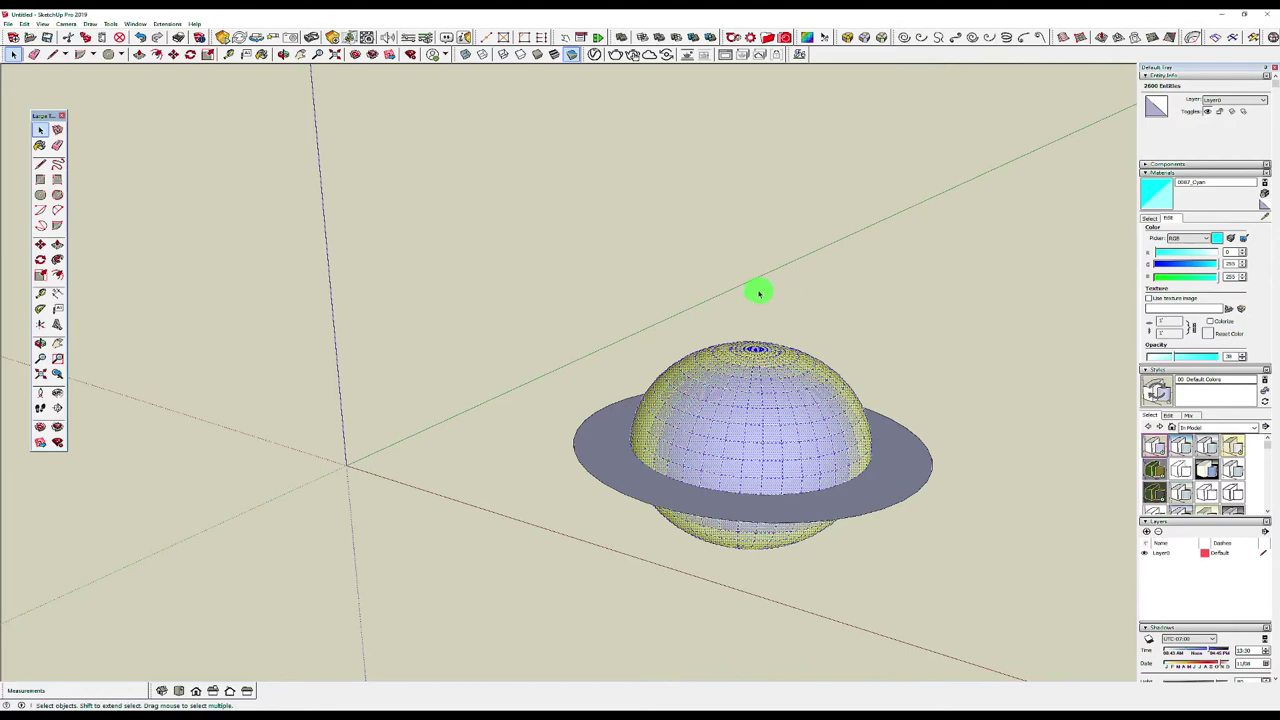
middle_click_drag(777, 289, 768, 425)
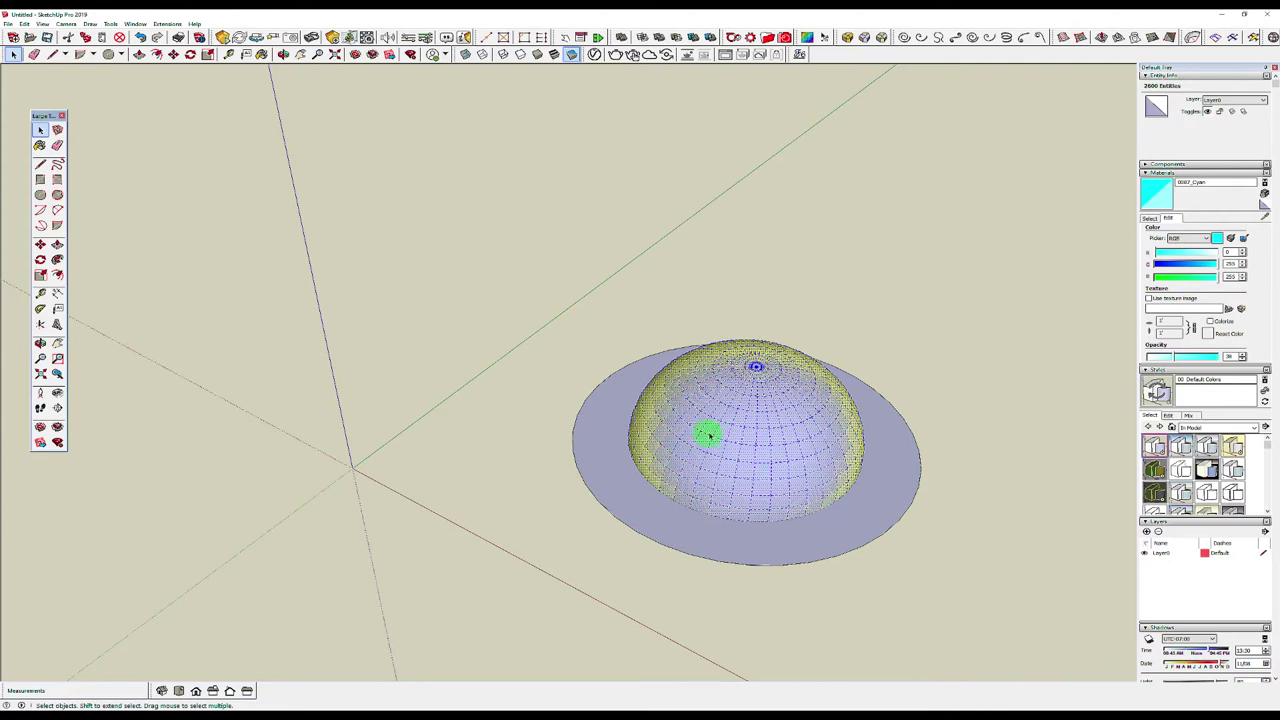
left_click(864, 549)
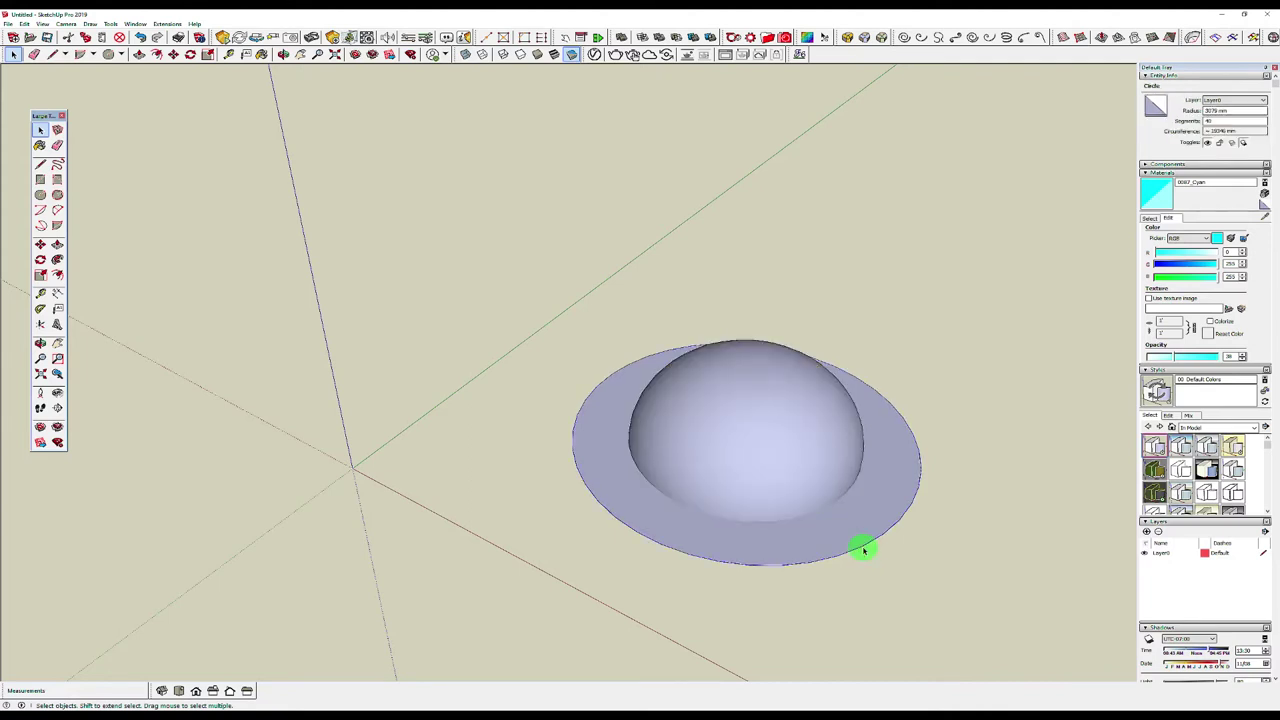
key("e")
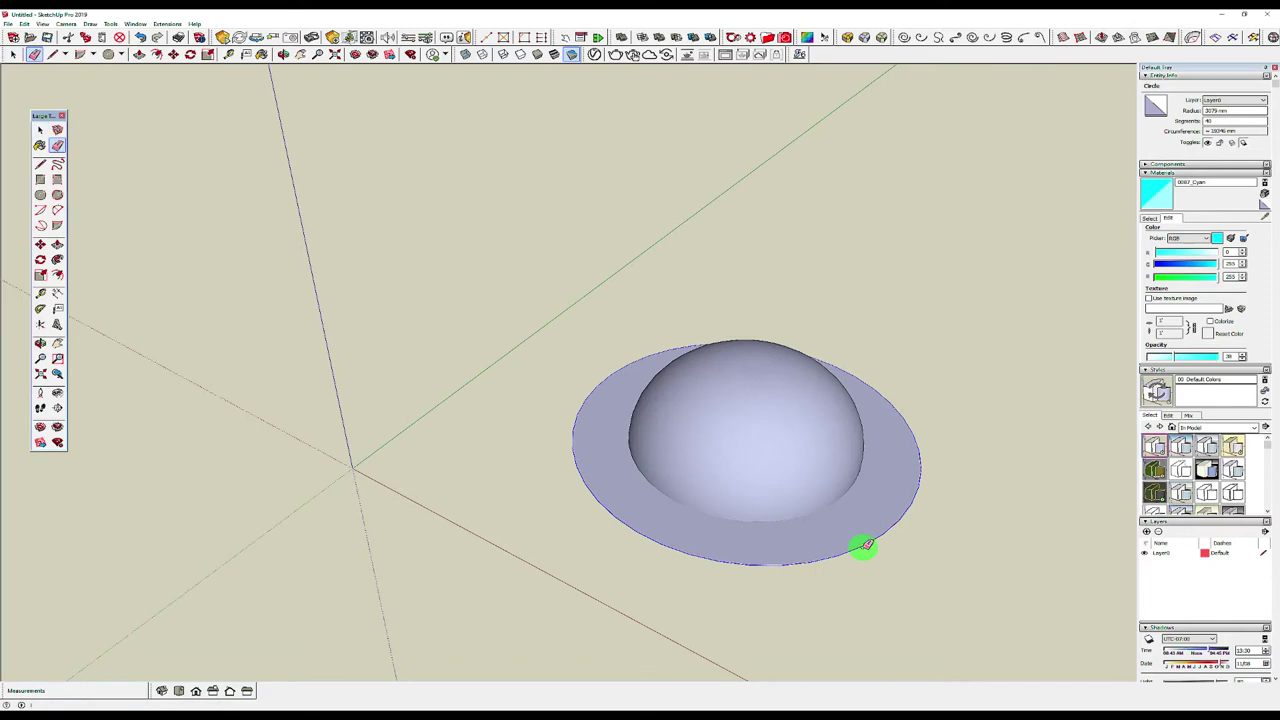
Step: Delete the selected flat circle face surrounding the dome
key("space")
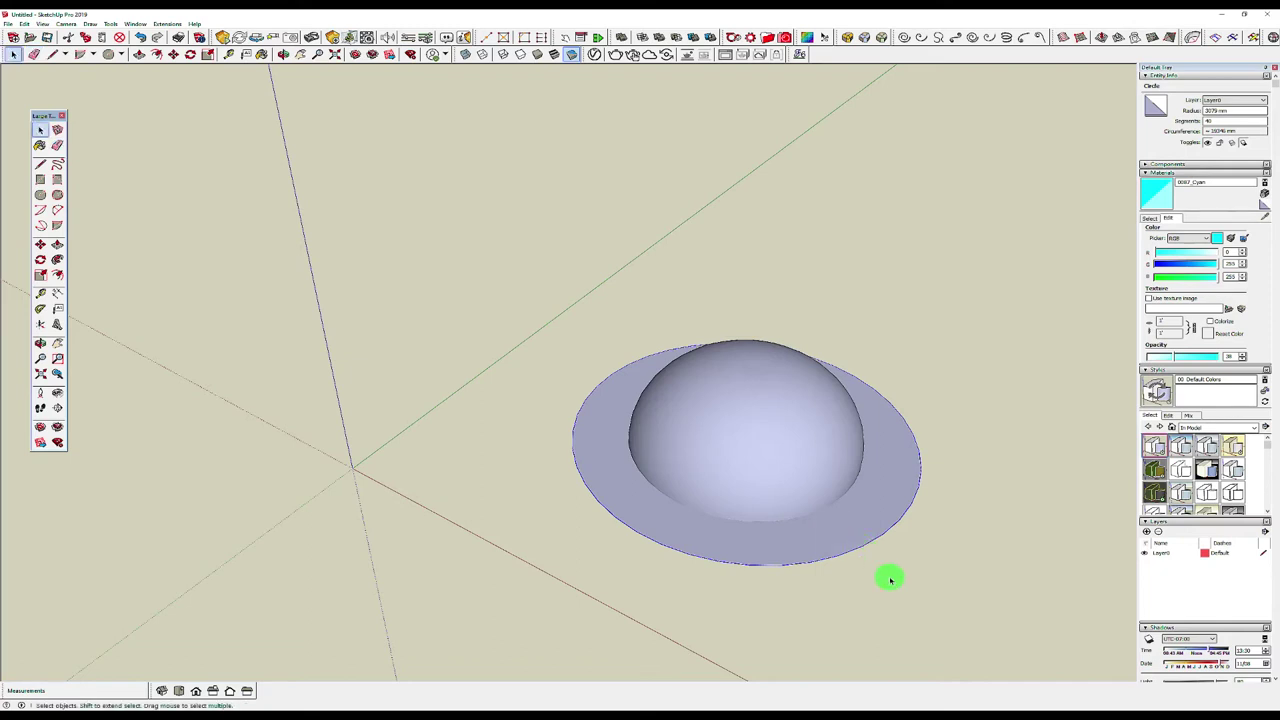
key("Delete")
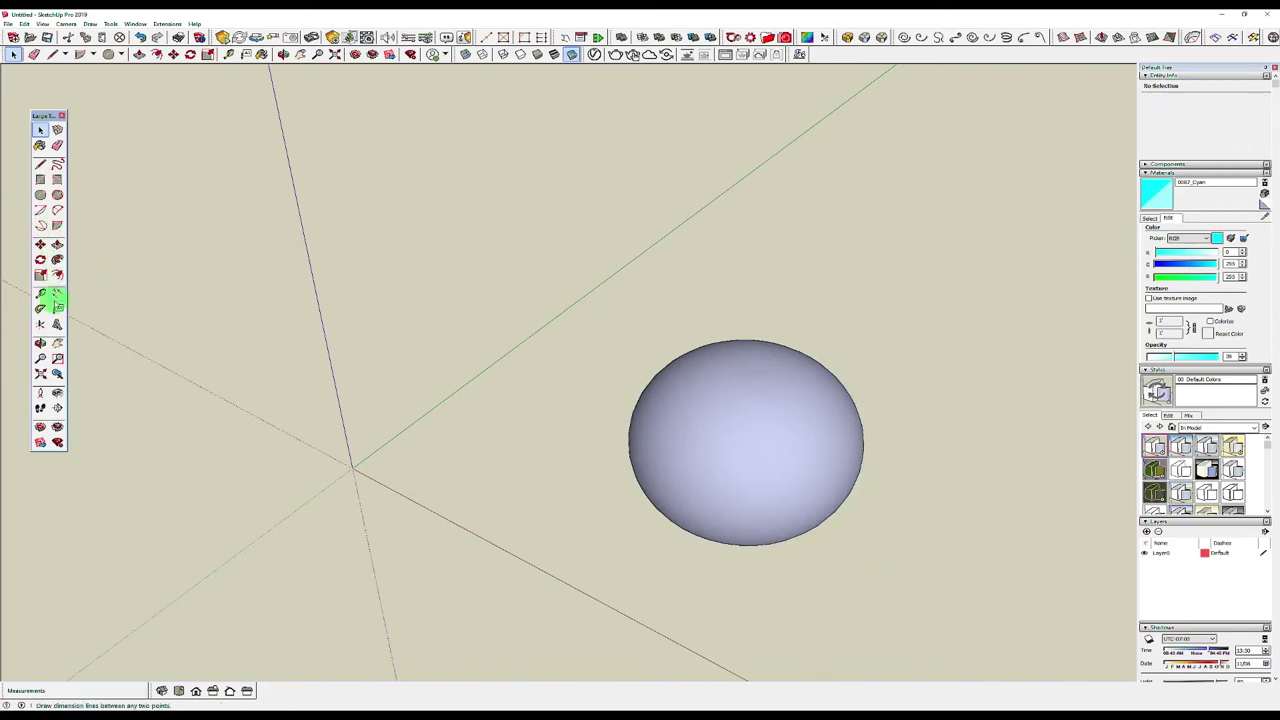
Step: Select the whole sphere and switch the face style to Wireframe
middle_click_drag(657, 409, 630, 267)
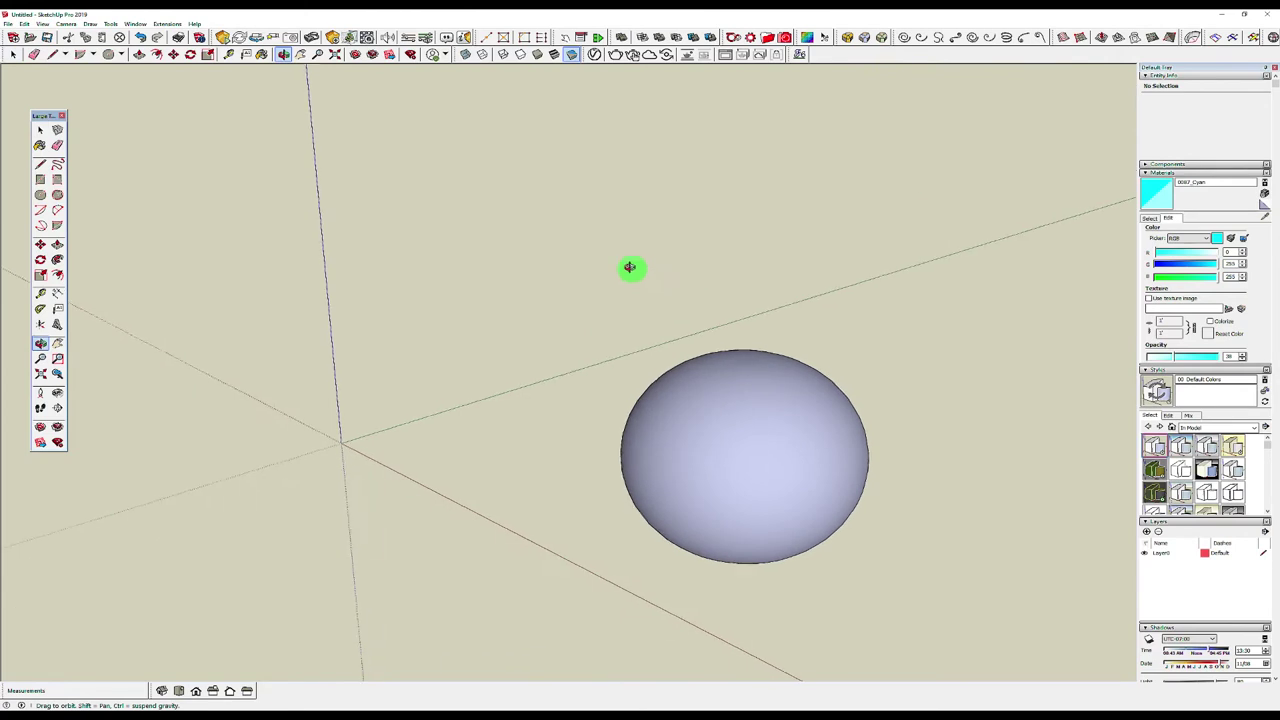
triple_click(765, 487)
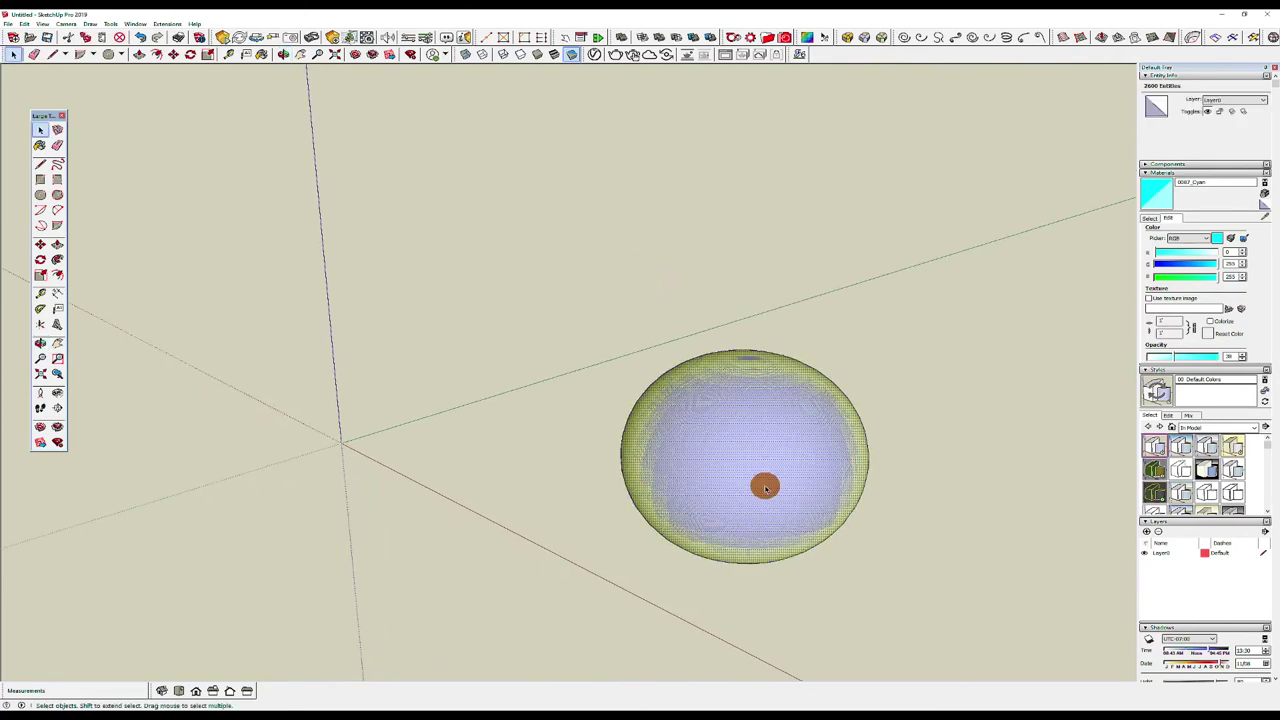
left_click(503, 55)
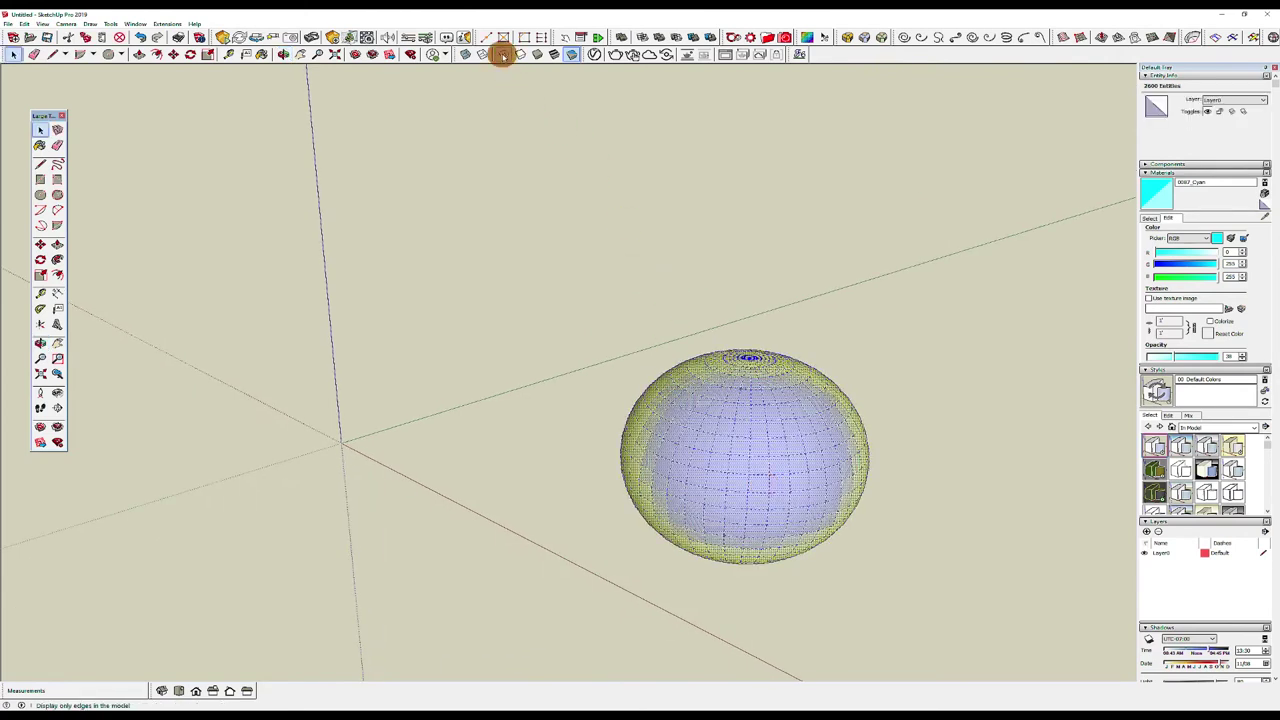
mouse_move(857, 348)
middle_mouse_down()
mouse_move(776, 238)
mouse_move(967, 349)
middle_mouse_up()
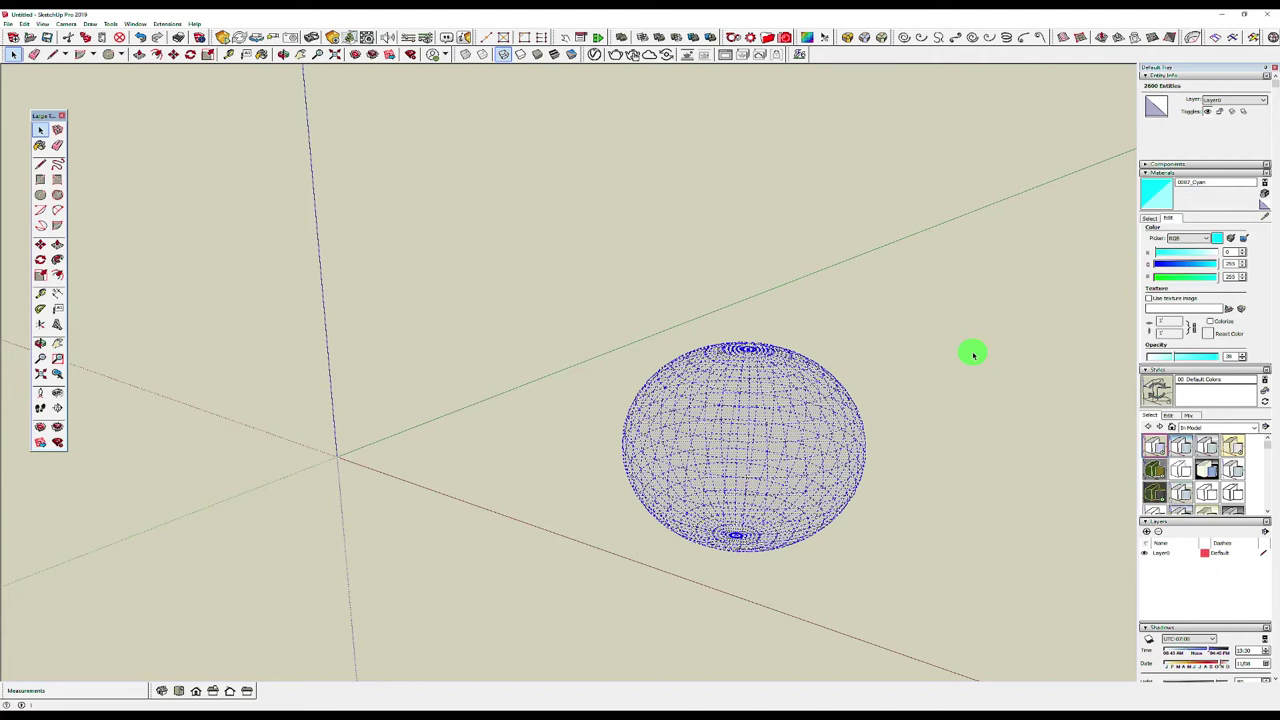
Step: Erase the selected wireframe sphere and clear the selection, leaving an empty scene
key("Delete")
left_click(939, 370)
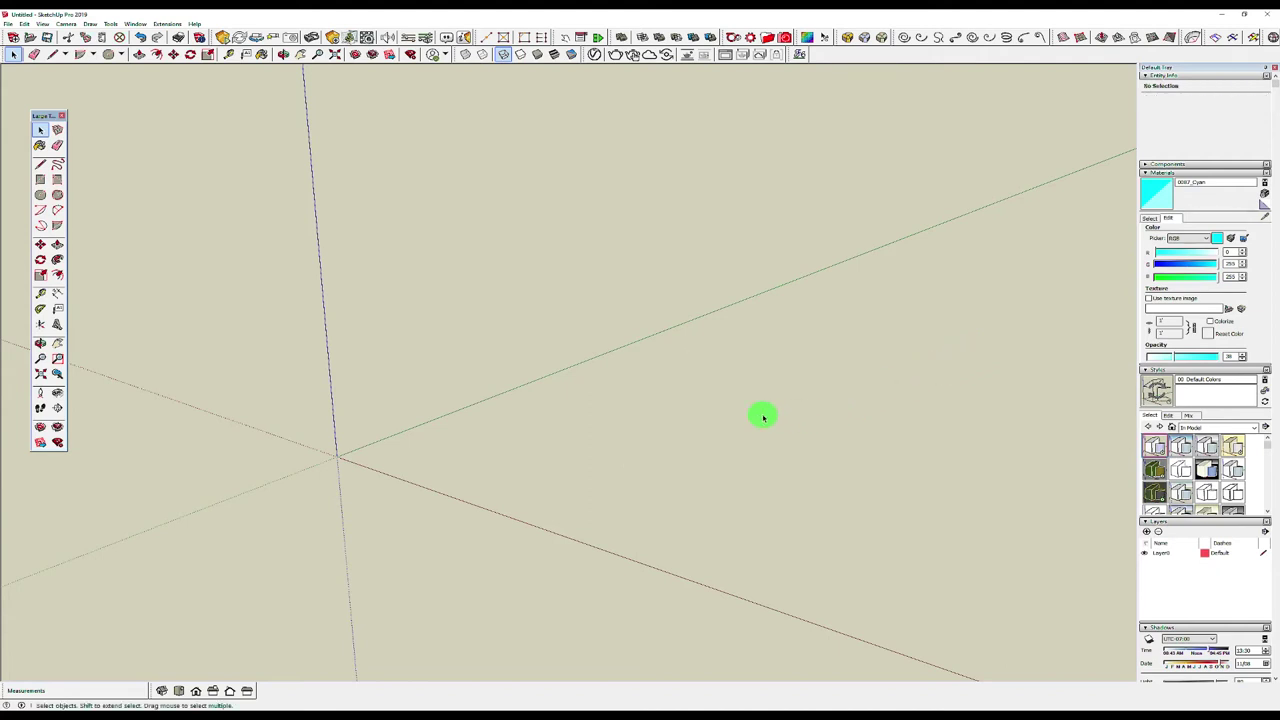
middle_click_drag(760, 411, 906, 406)
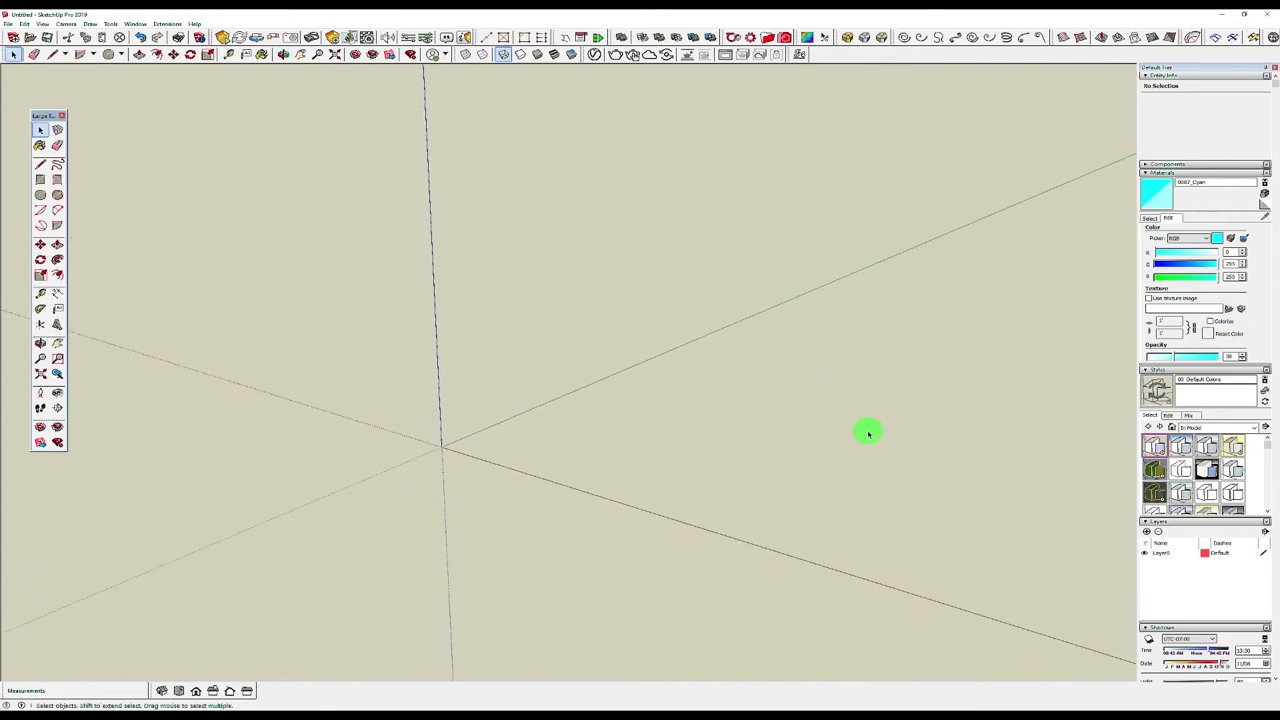
Step: Draw a circle on the ground plane using the C circle tool
key("c")
left_click(815, 417)
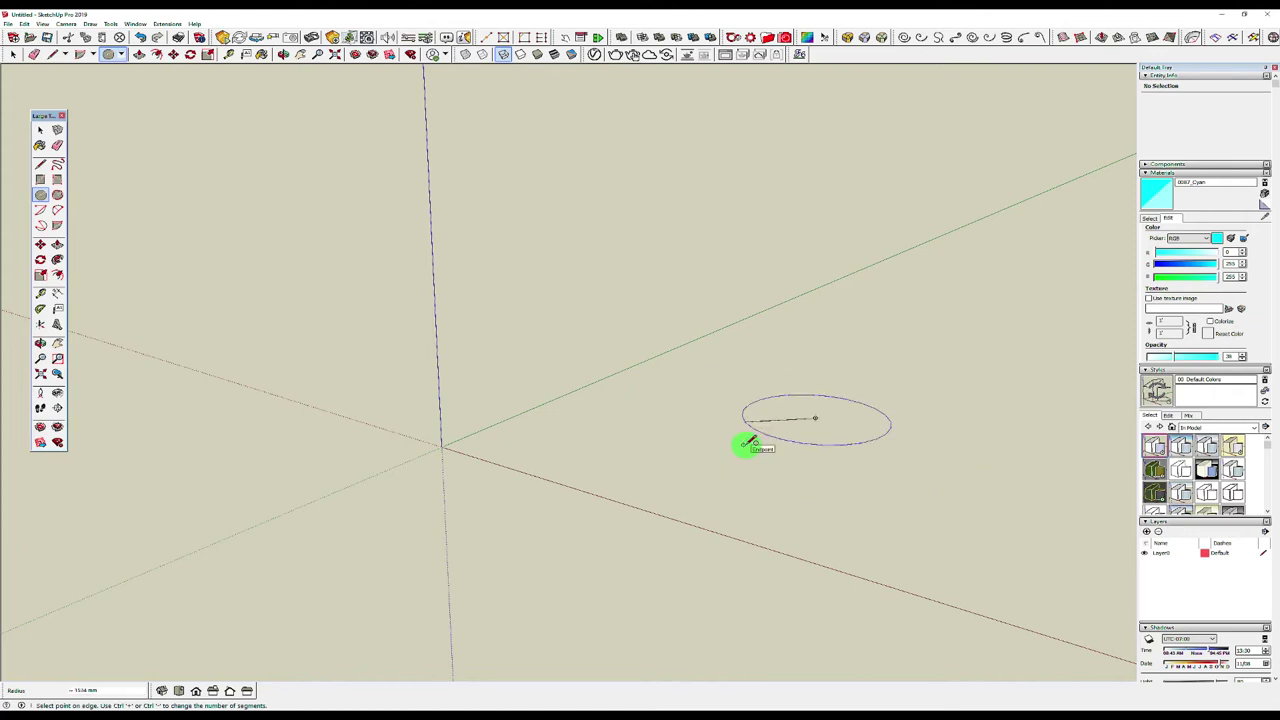
left_click(723, 452)
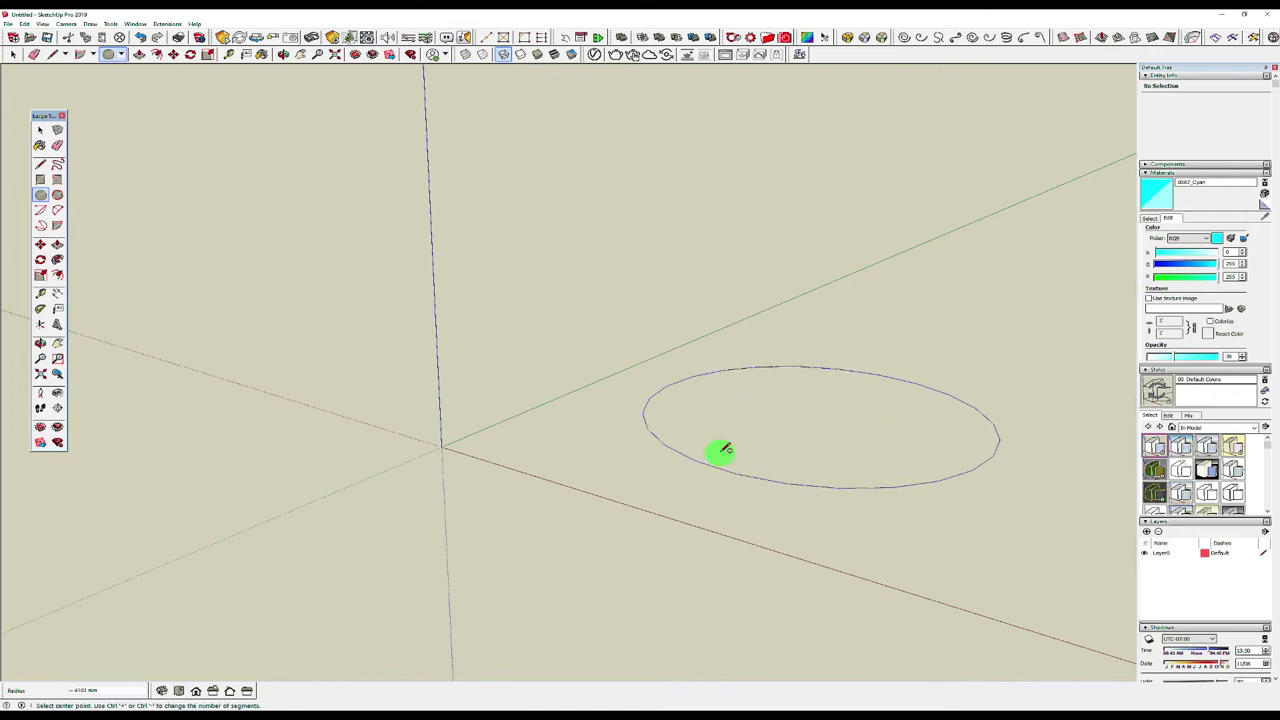
key("space")
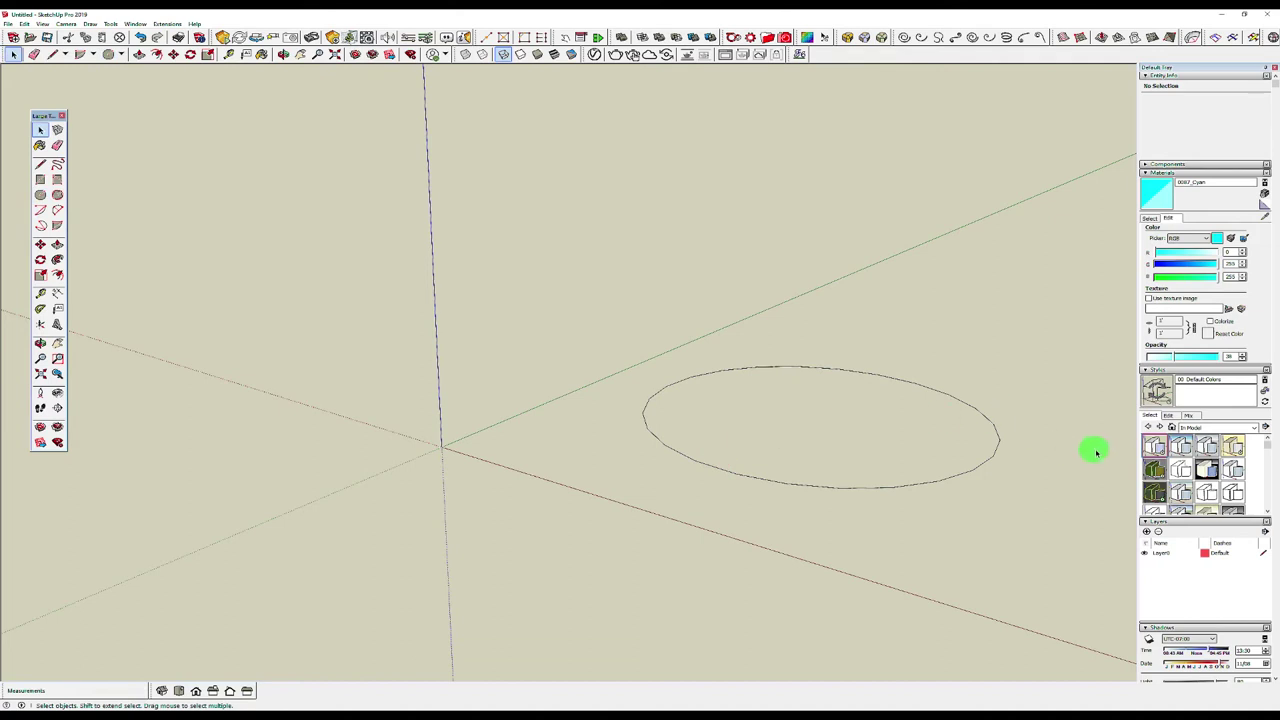
Step: Apply the 3D Printing Style, then window-select and delete everything in the model
left_click(1180, 447)
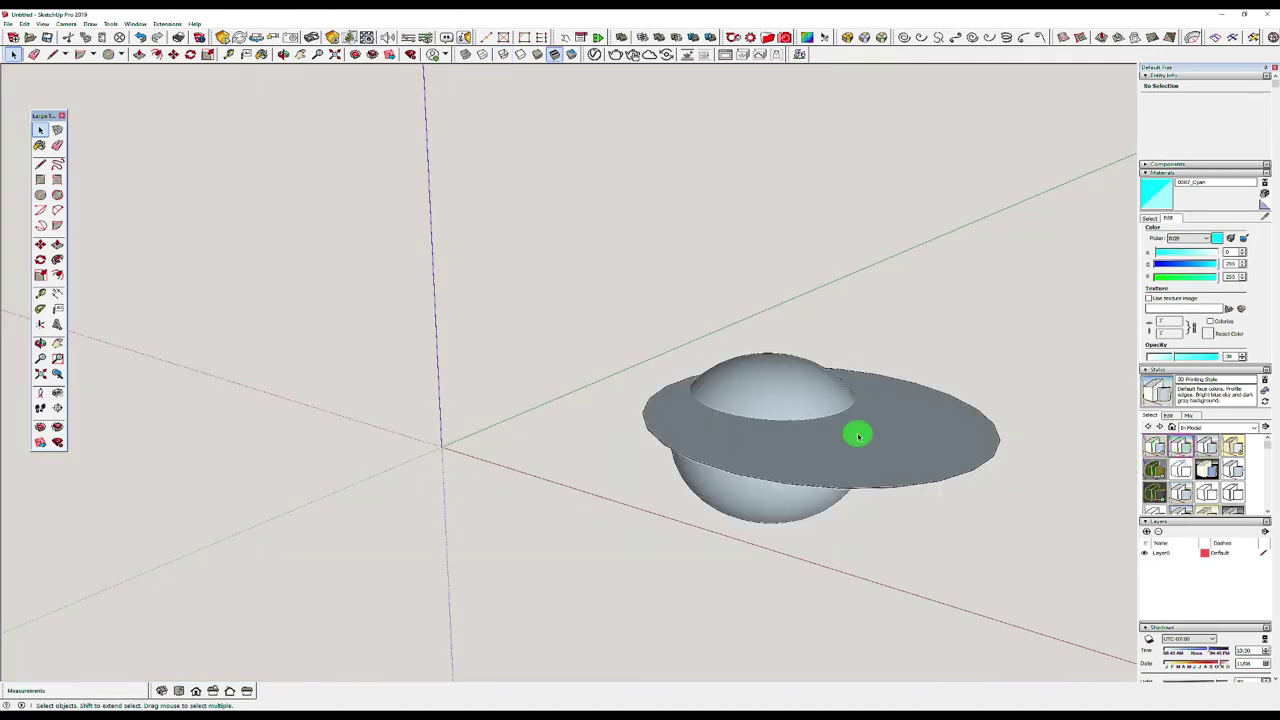
mouse_move(1053, 340)
left_mouse_down()
mouse_move(700, 519)
mouse_move(583, 549)
left_mouse_up()
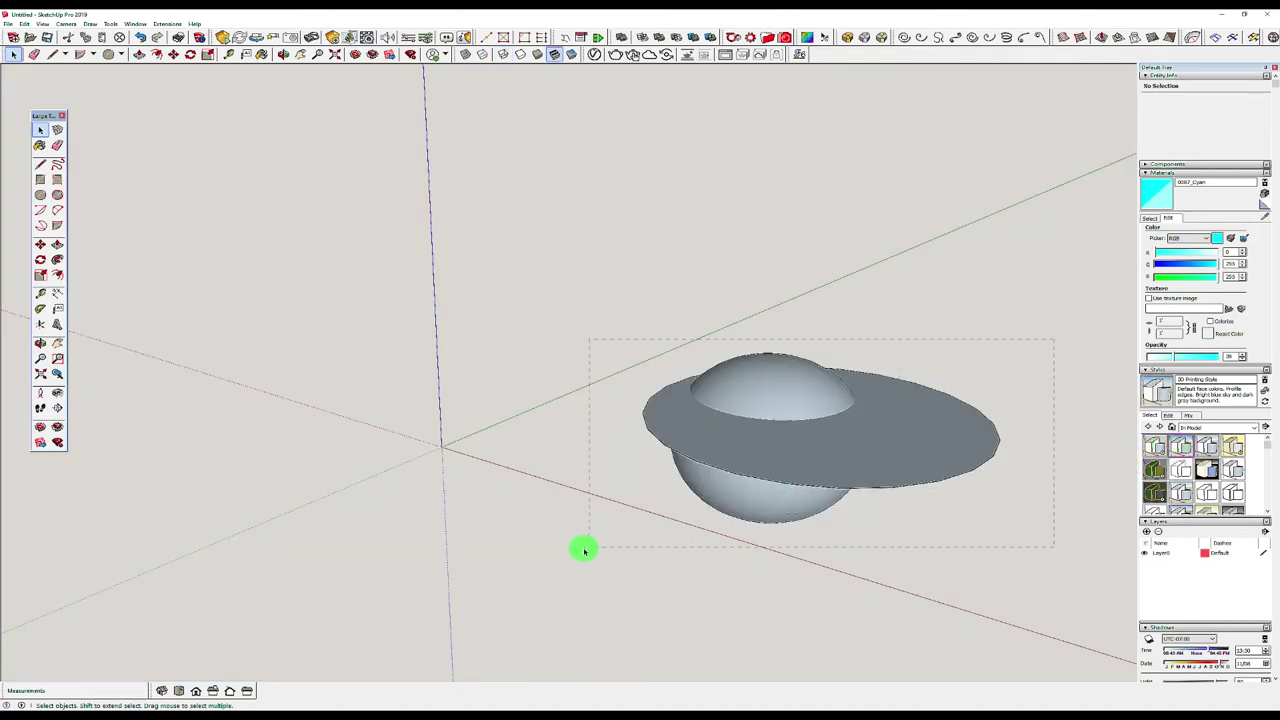
key("Delete")
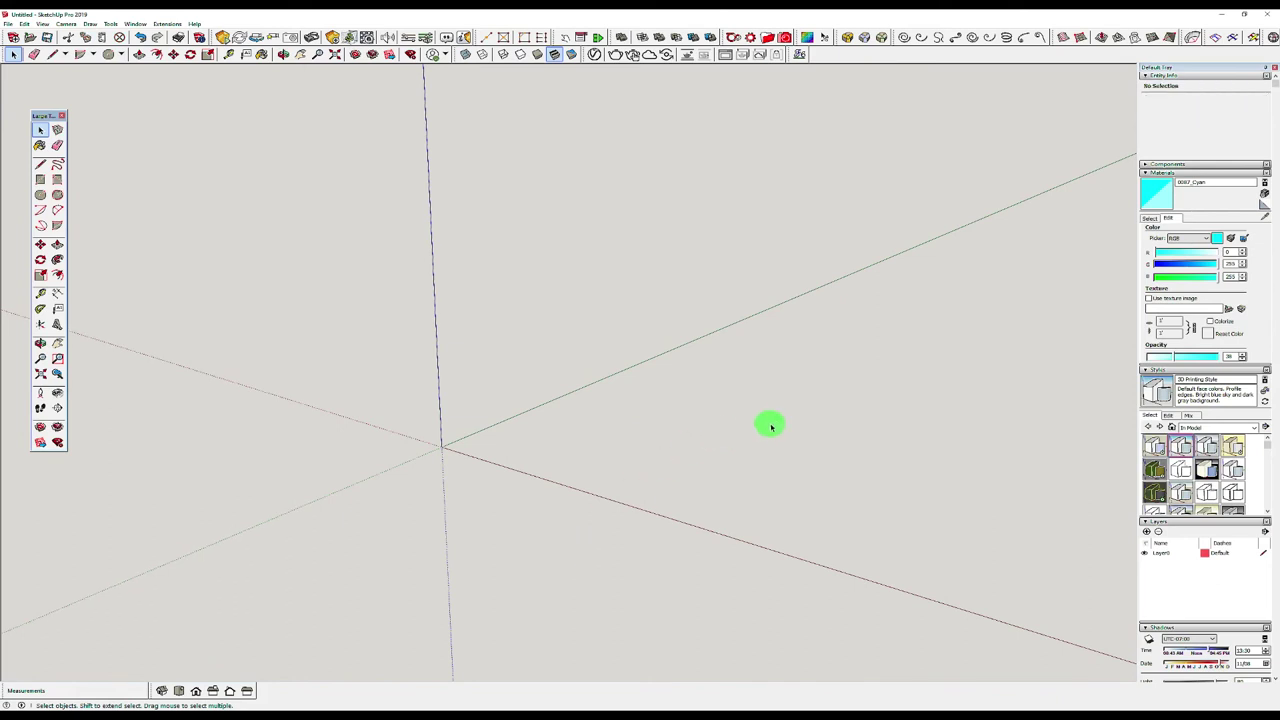
key("c")
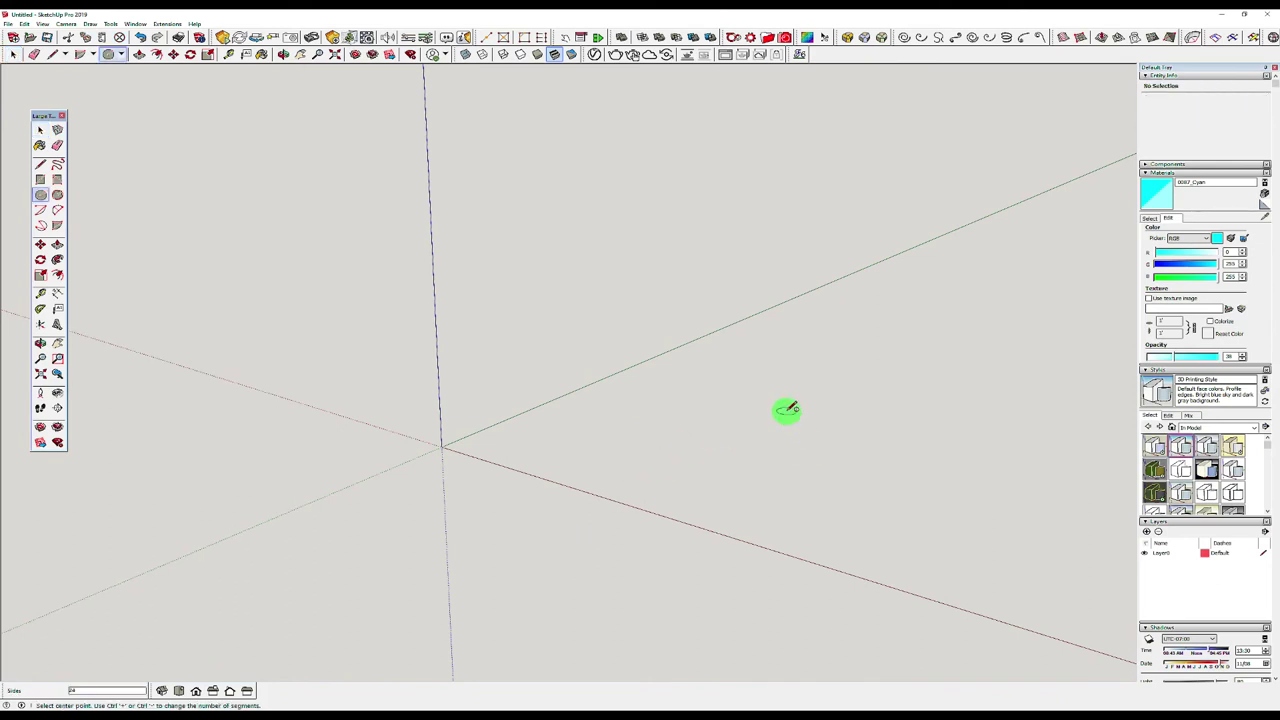
Step: Draw a new filled circle on the ground to the right of the origin
left_click(786, 410)
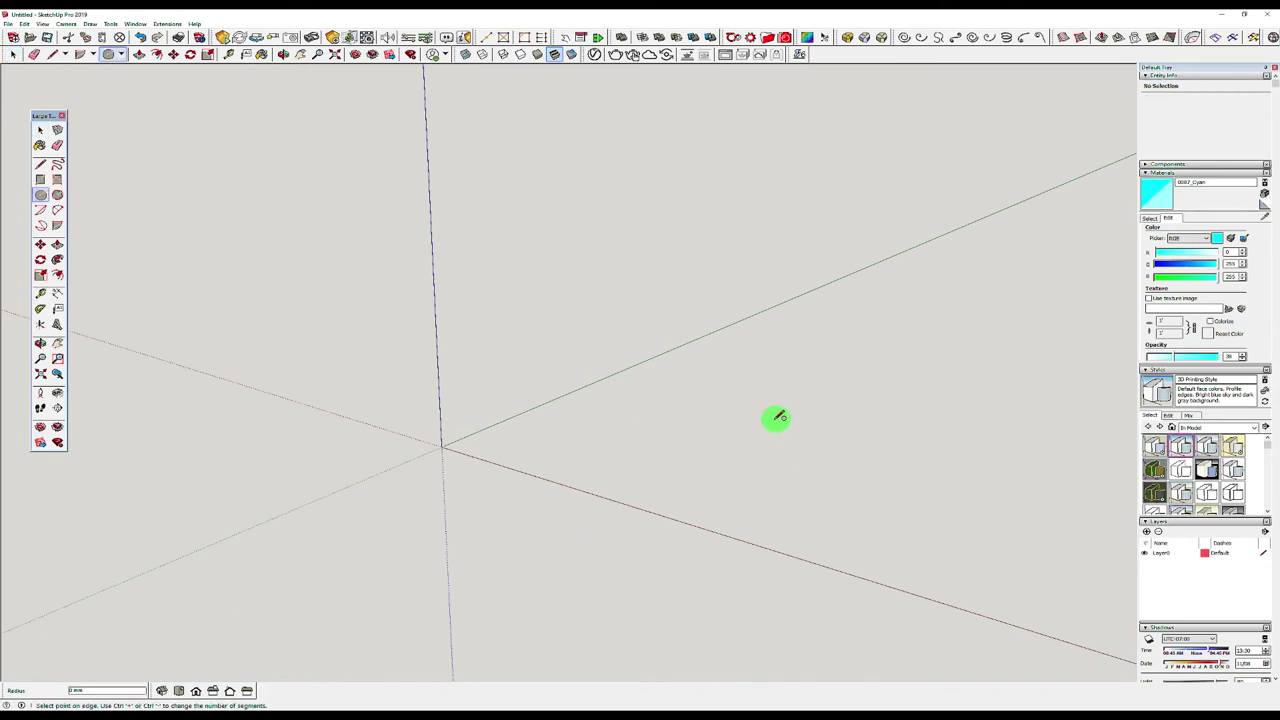
left_click(707, 459)
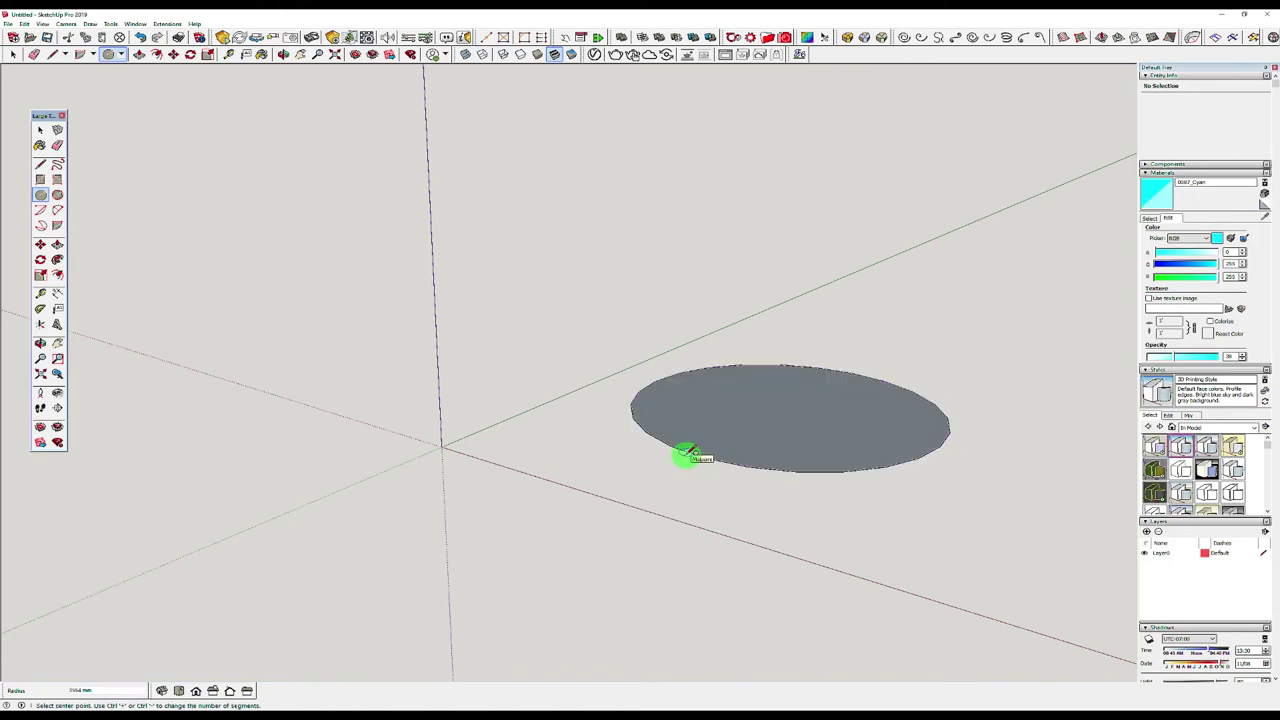
key("space")
Step: Raise the circle's segment count in Entity Info (entering 8), then view it from above
left_click(667, 447)
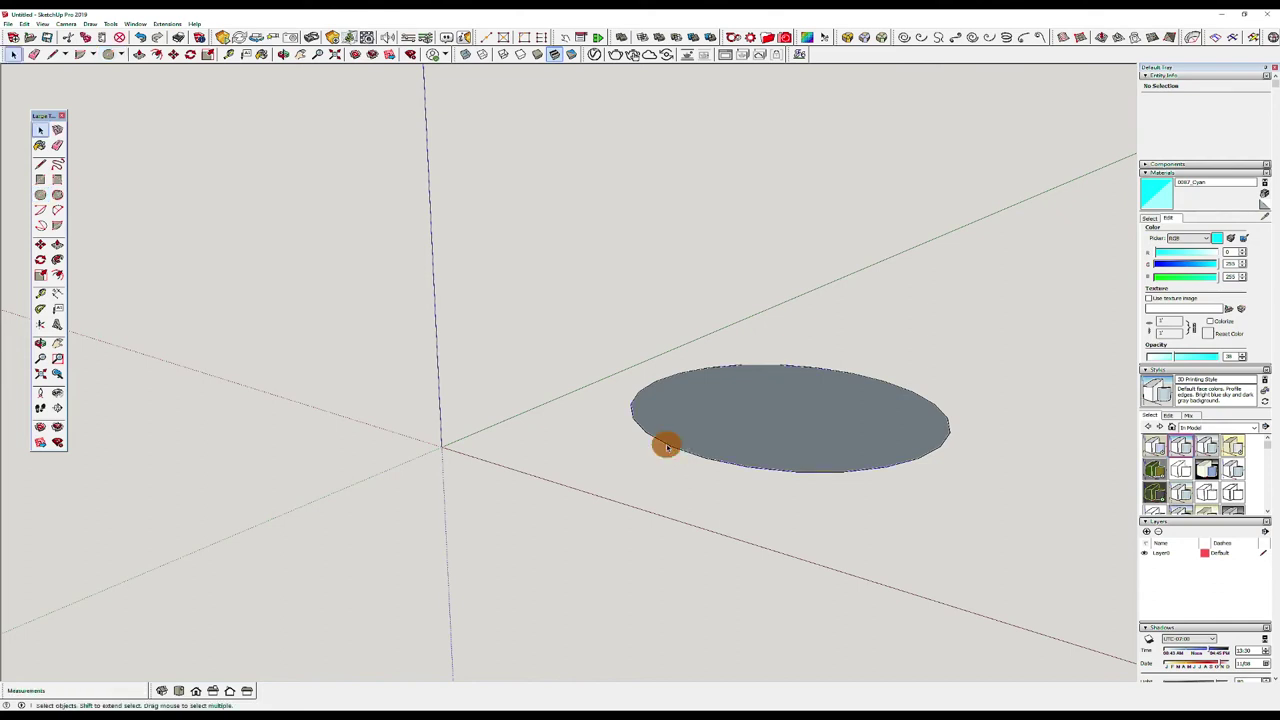
double_click(1223, 121)
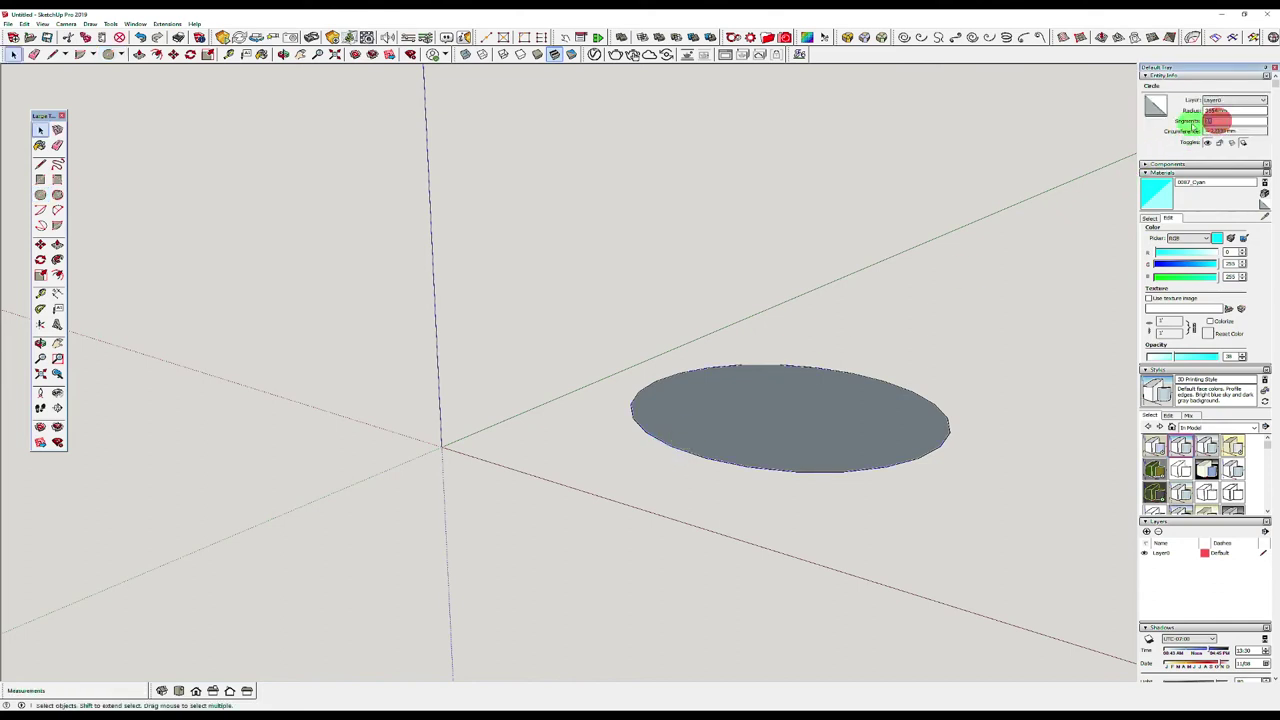
type("80")
key("Return")
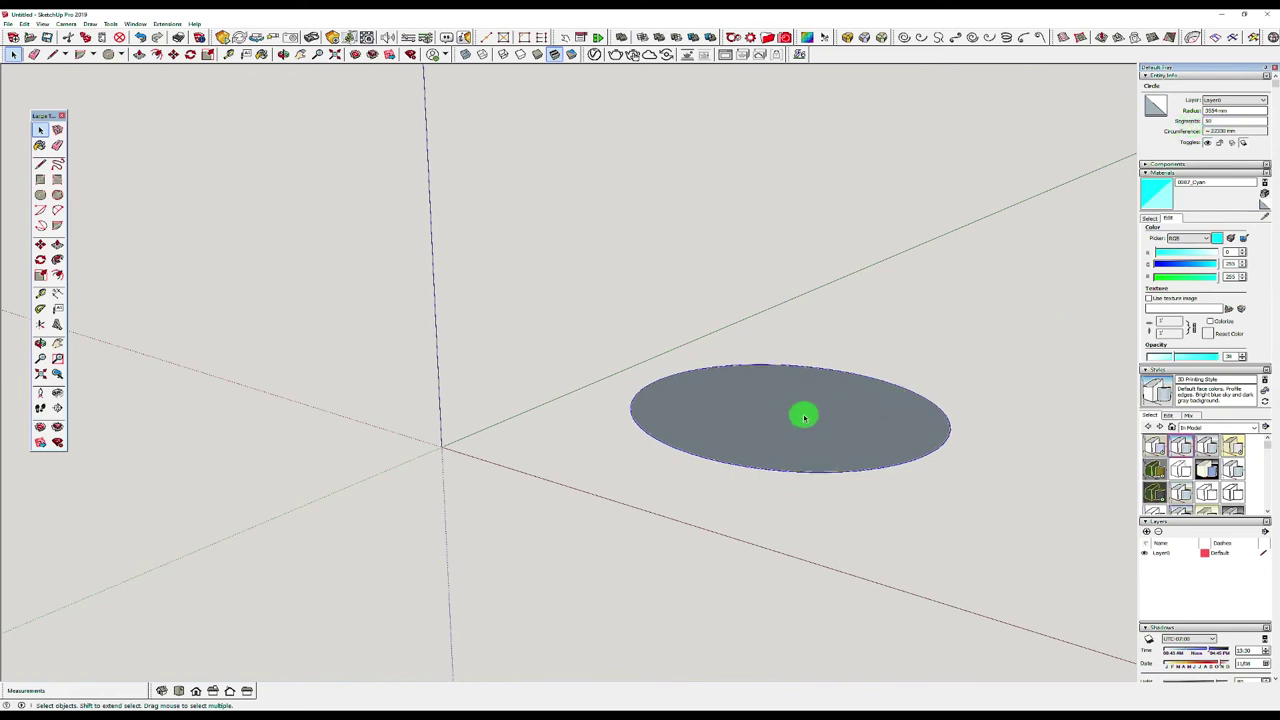
left_click(686, 480)
middle_click_drag(711, 450, 650, 582)
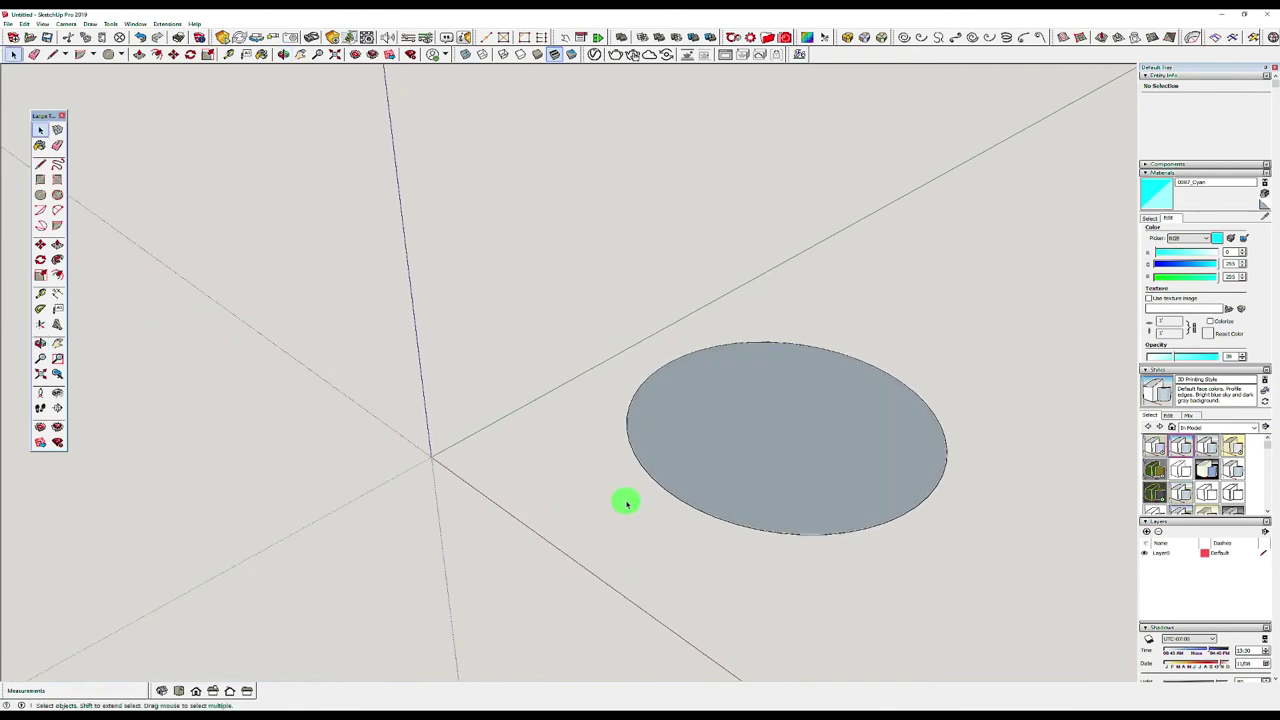
Step: Draw an upright circle centred on the disc middle, reaching the disc's edge
key("c")
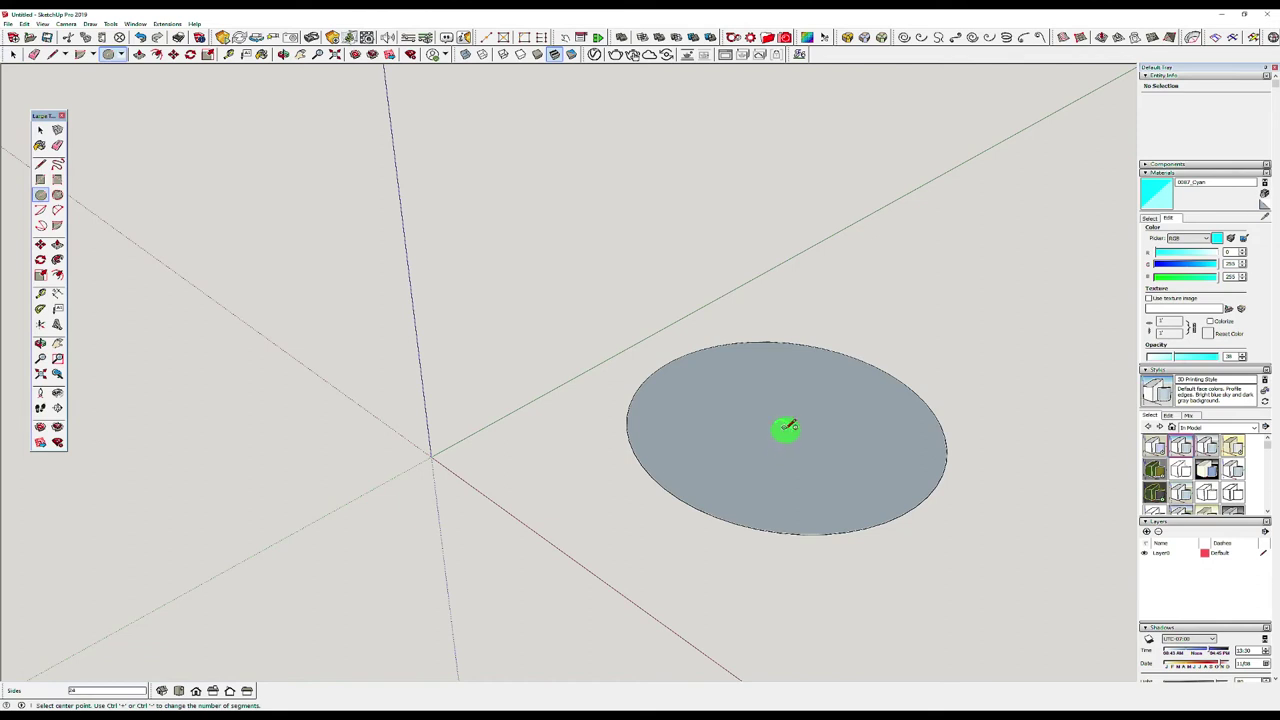
left_click(785, 429)
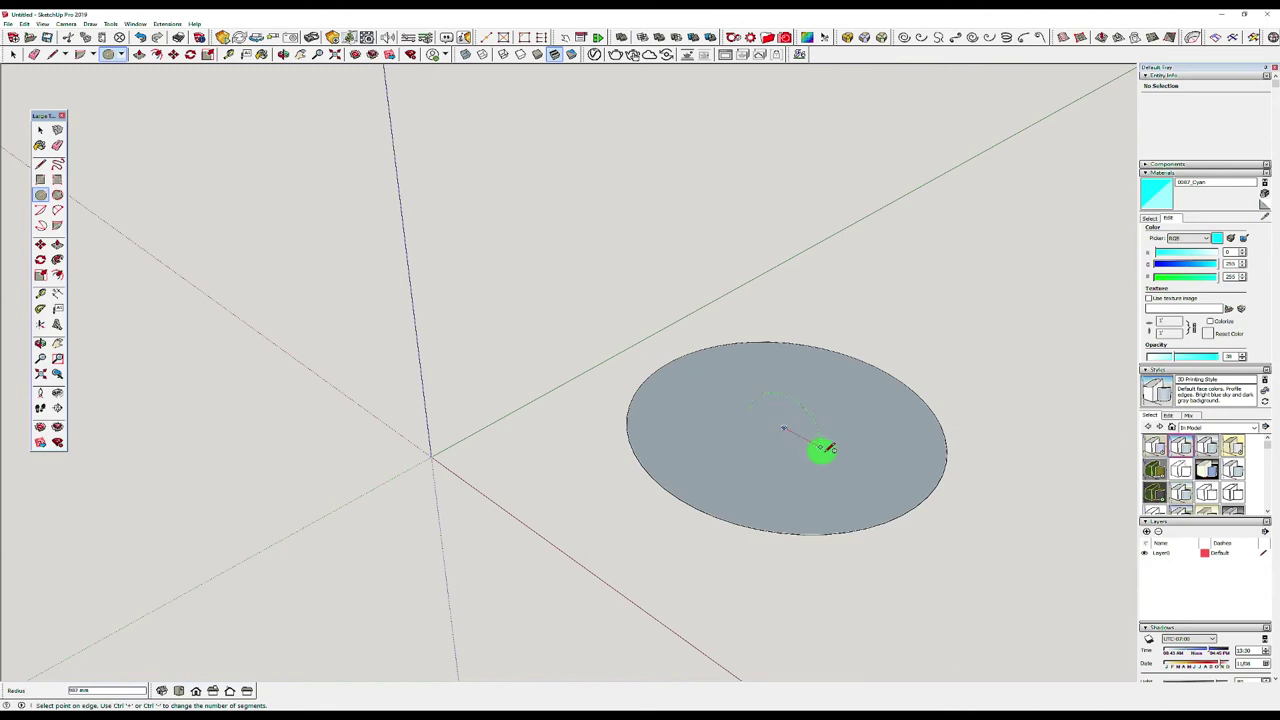
left_click(891, 481)
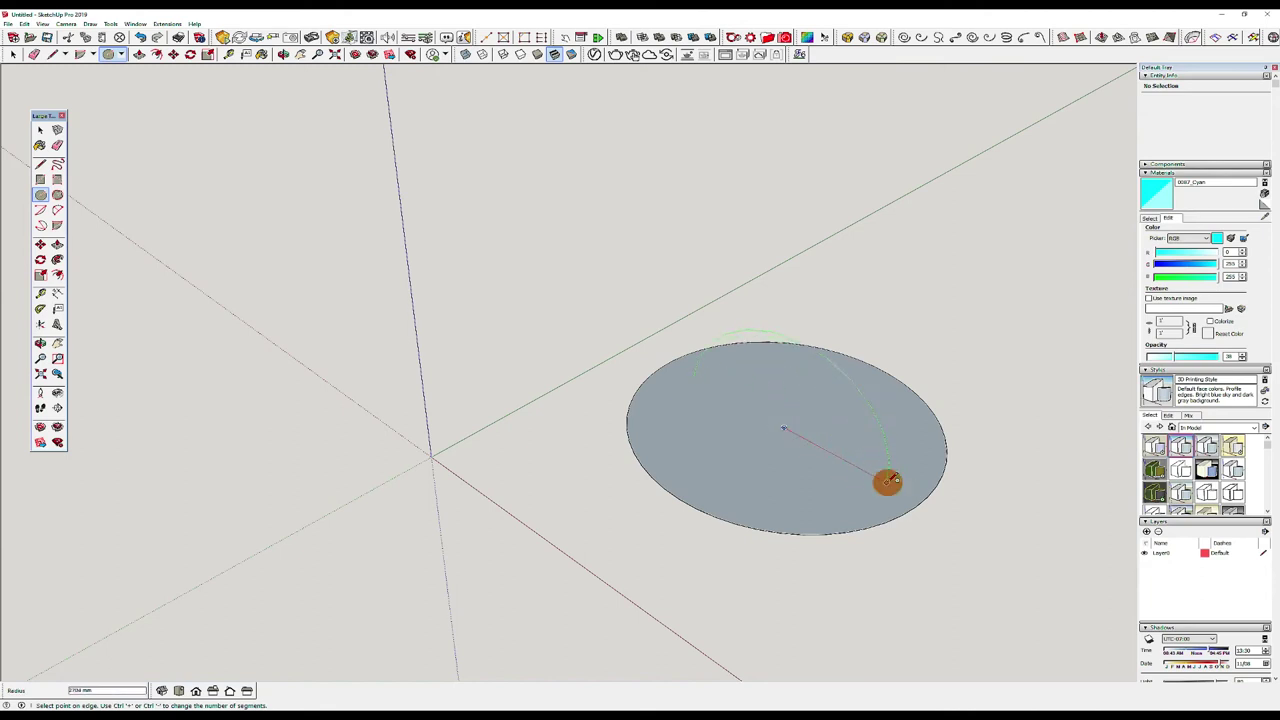
key("space")
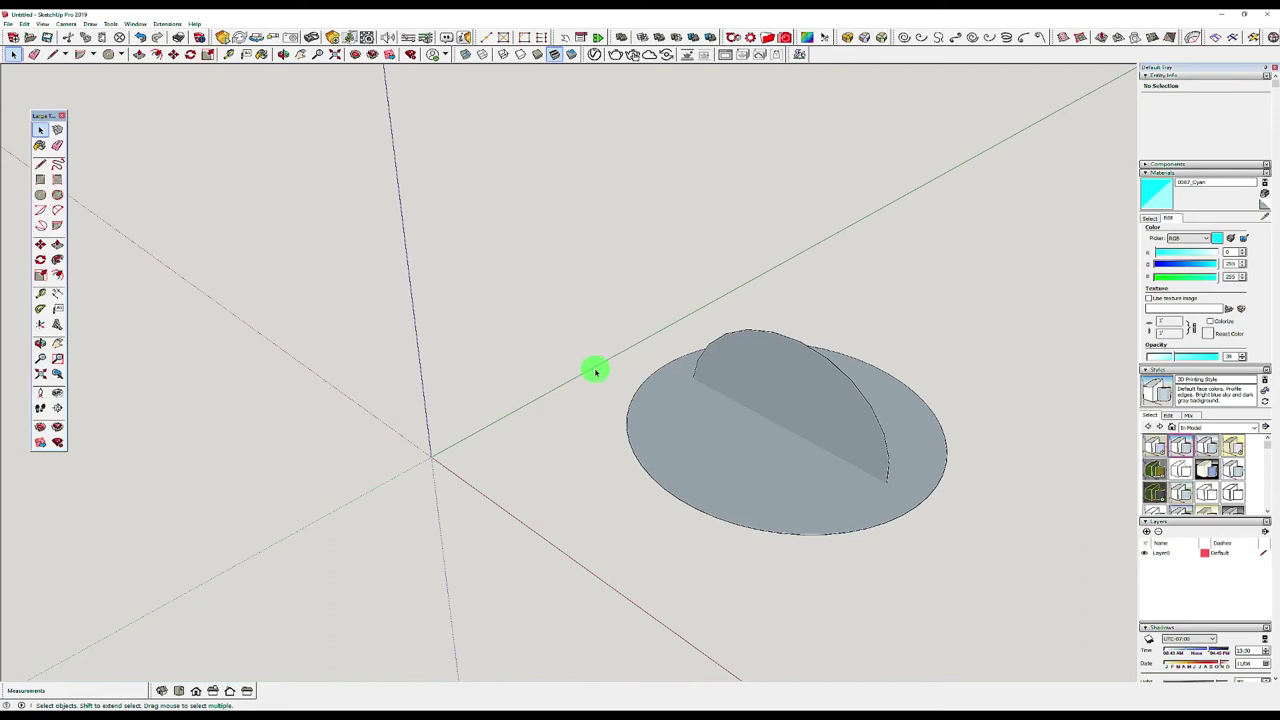
Step: Draw two test circles, one on the green axis and one around the origin, then undo both
key("c")
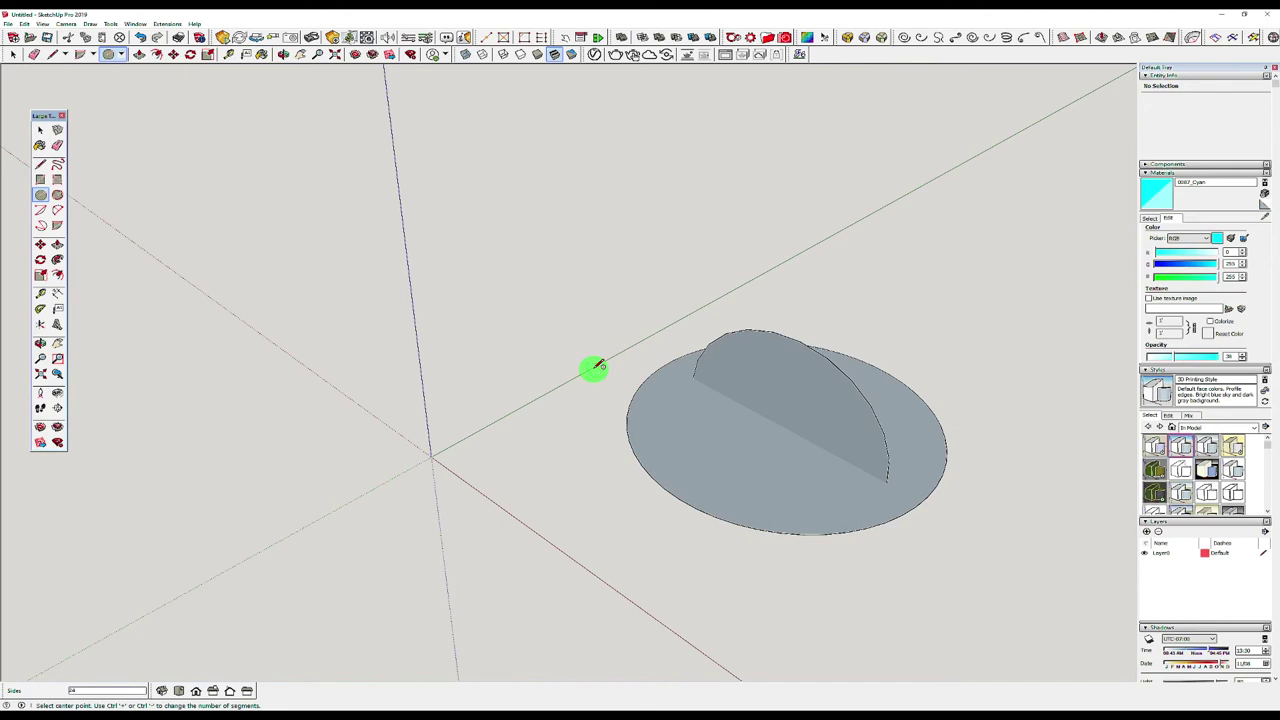
left_click(596, 366)
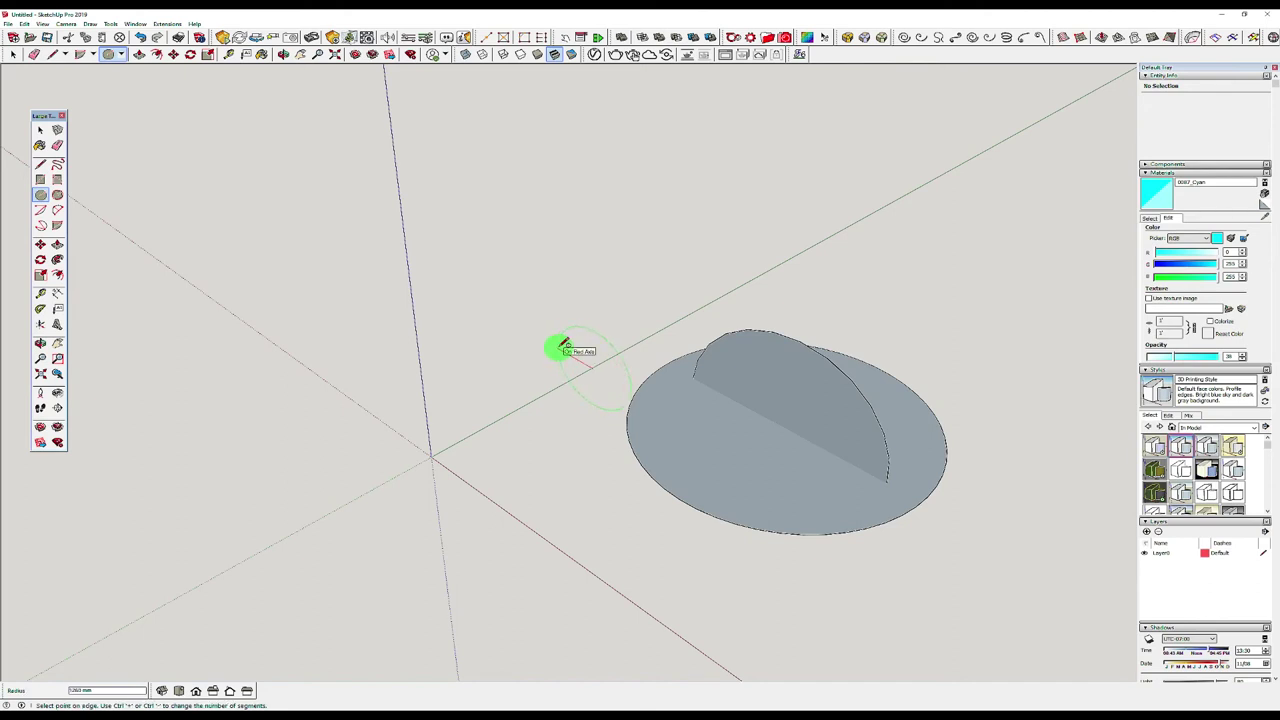
left_click(563, 347)
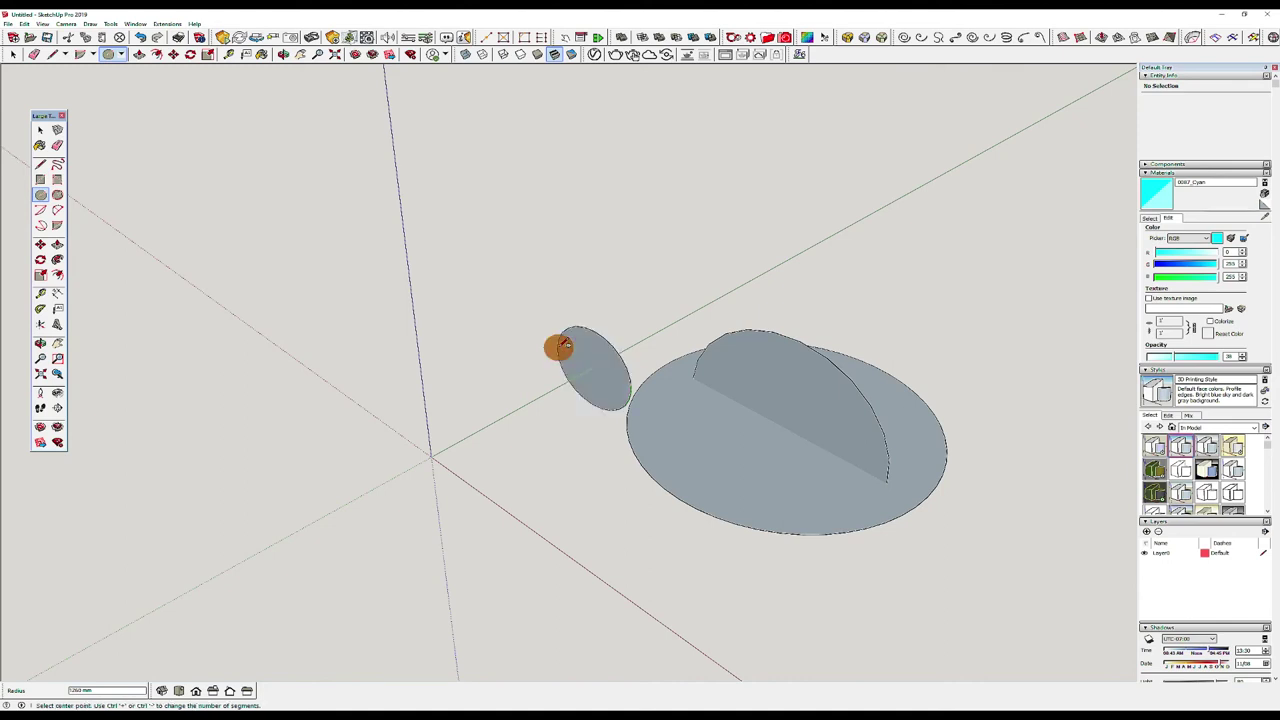
left_click(563, 346)
key("ctrl+z")
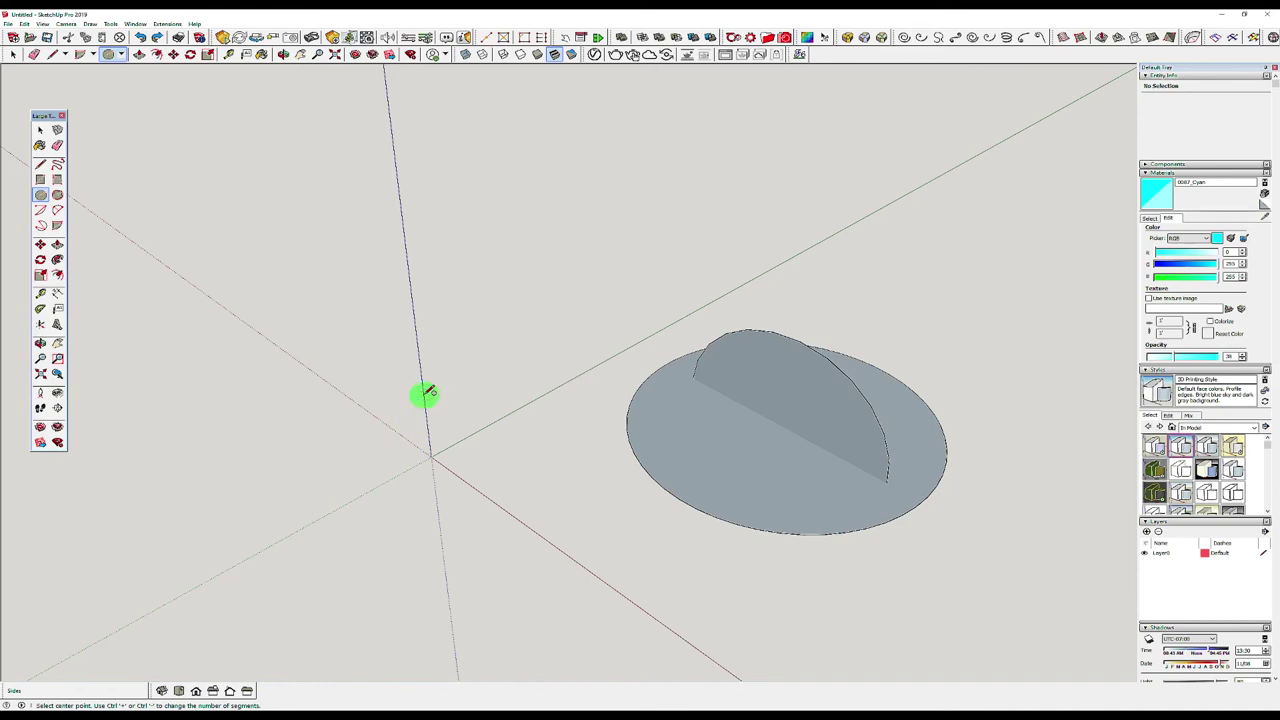
left_click(424, 396)
left_click(341, 403)
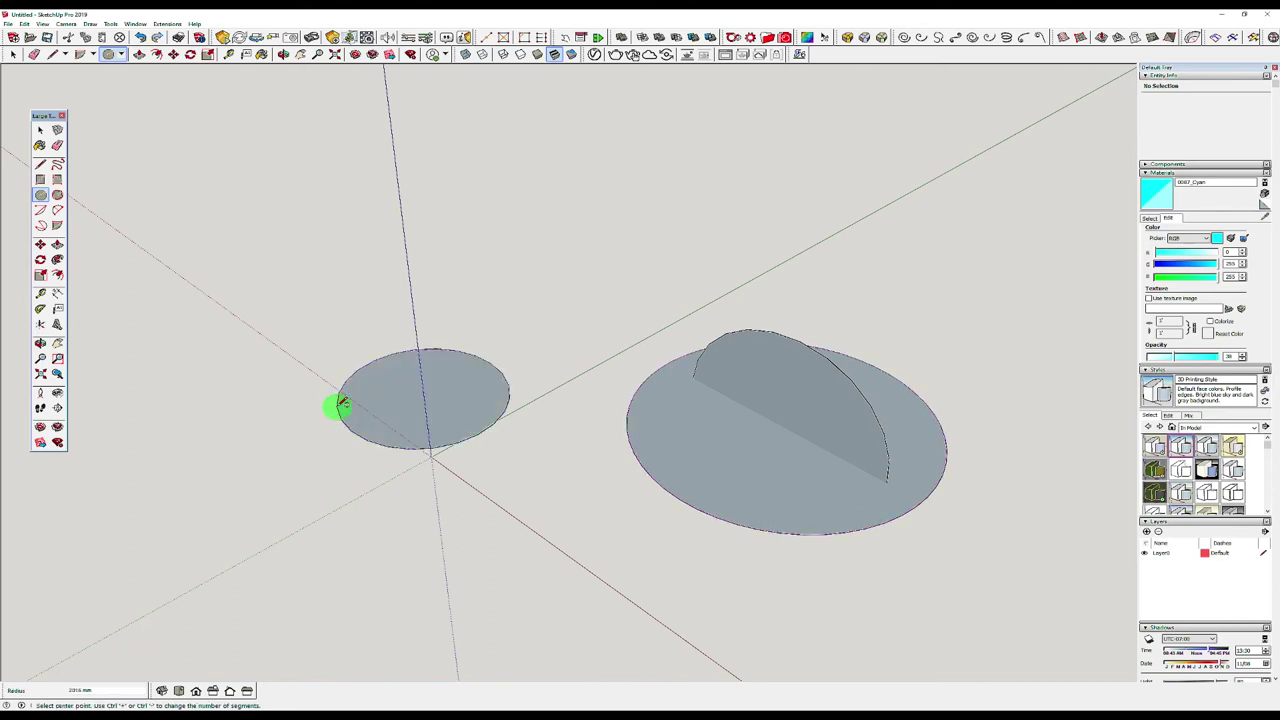
key("ctrl+z")
key("space")
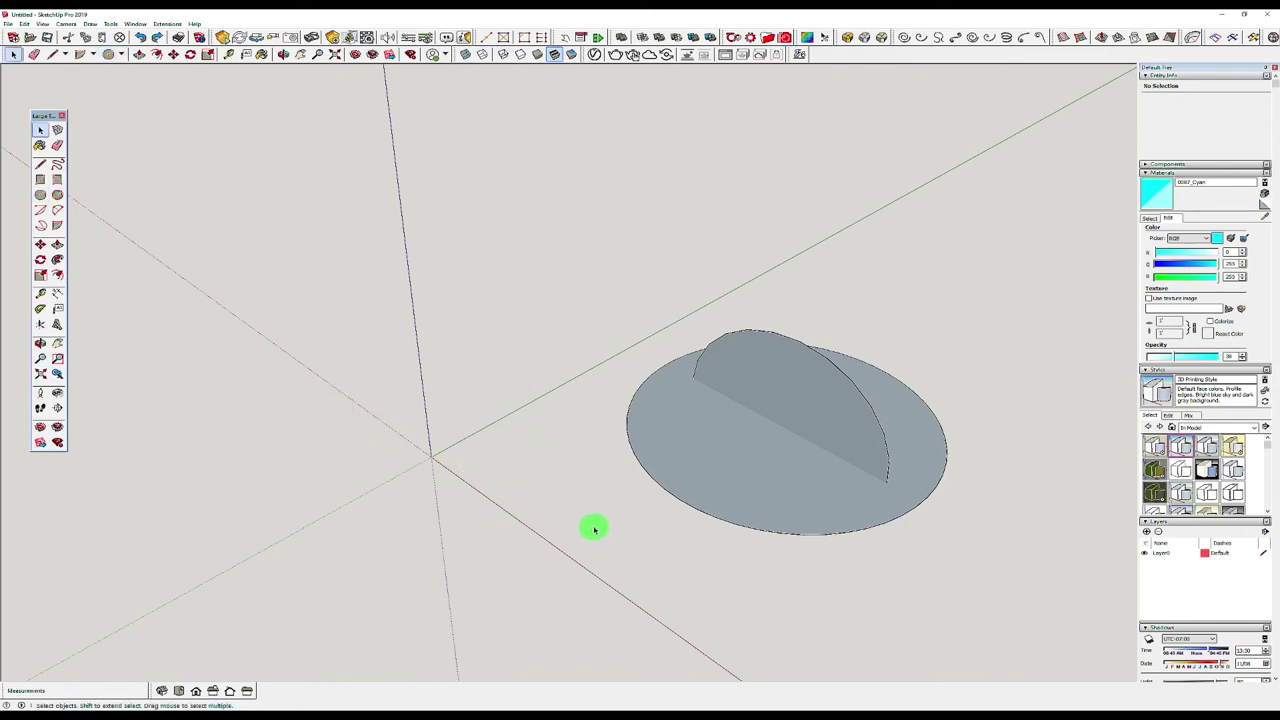
Step: Check the half-disc arc's 48 segments in Entity Info, then select the base circle as the sweep path
key("c")
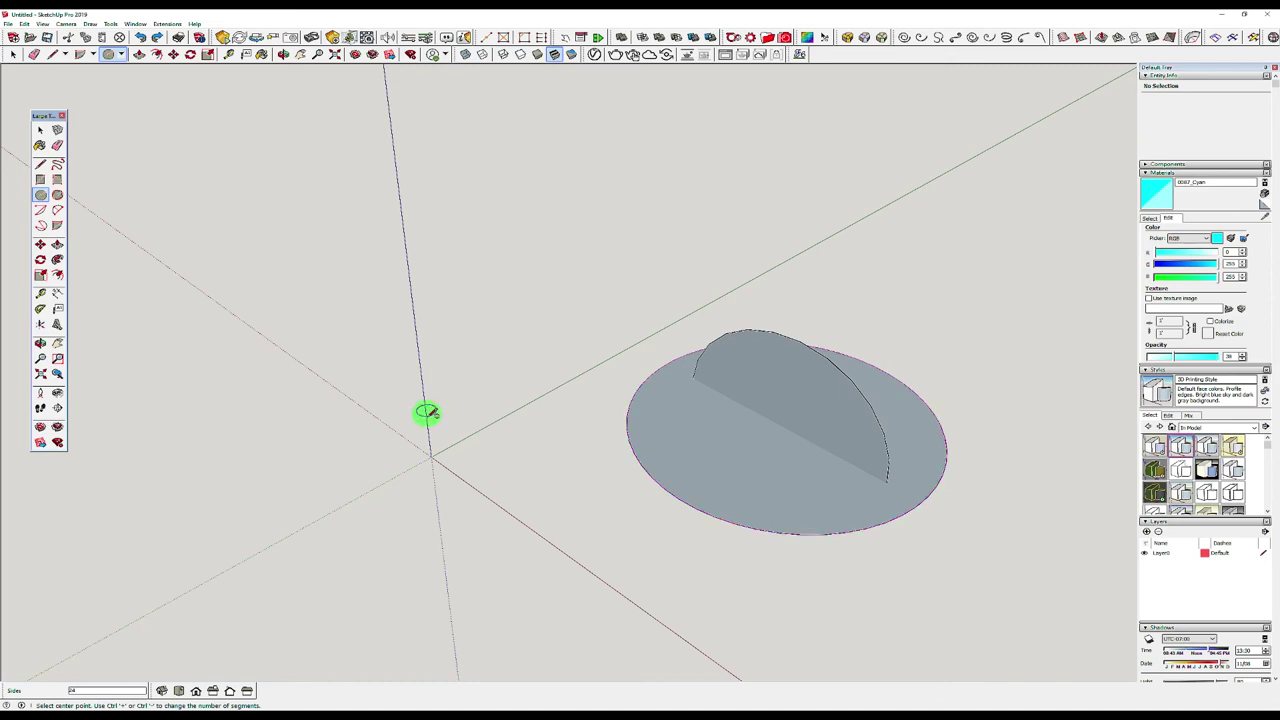
key("space")
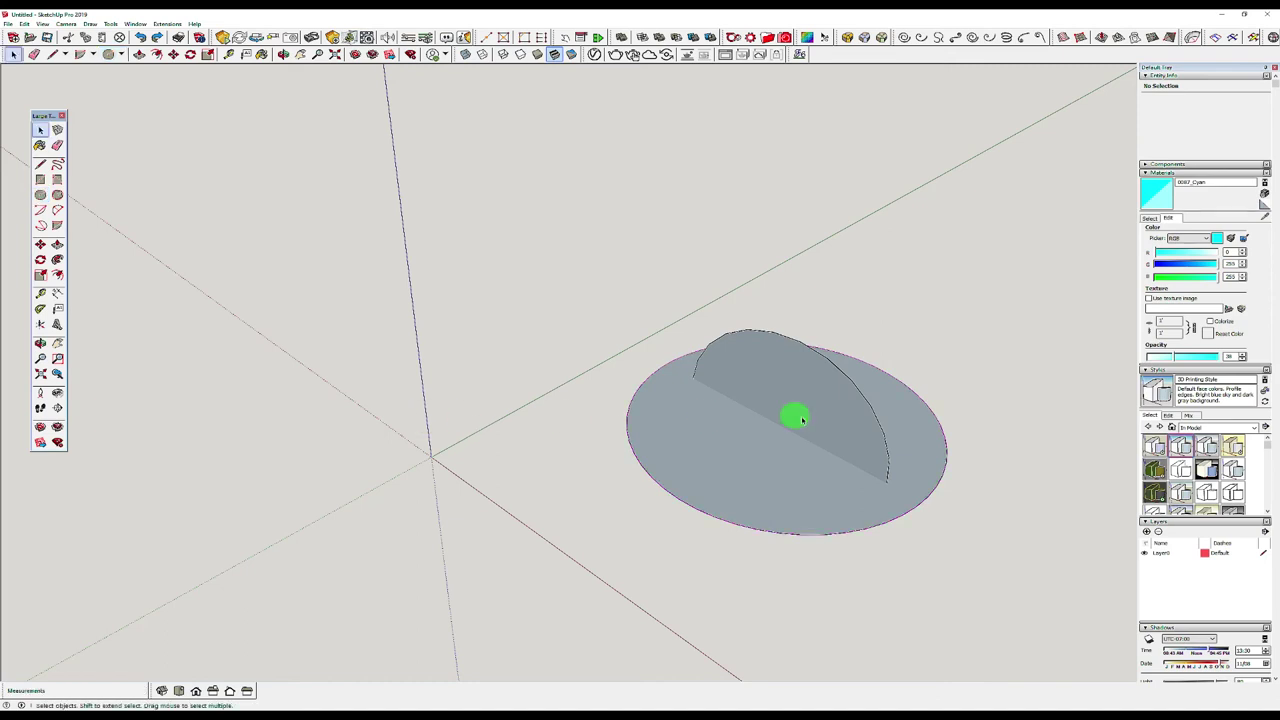
left_click(784, 337)
left_click(629, 444)
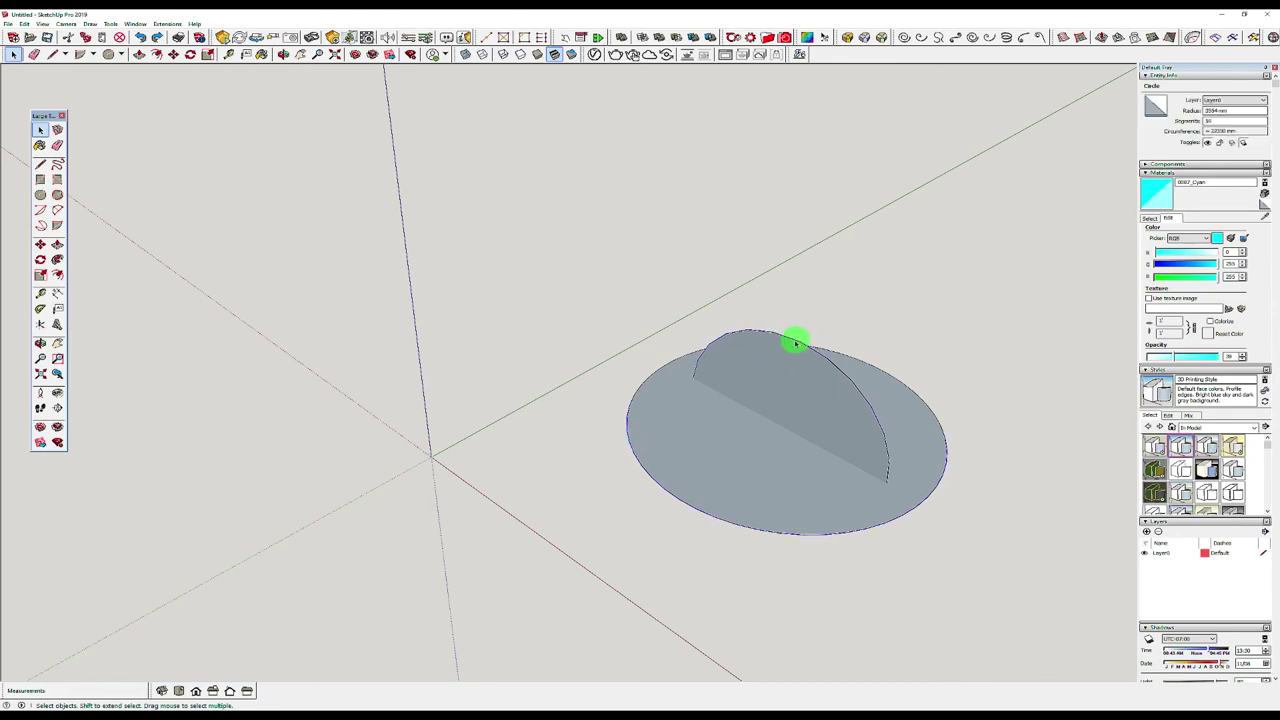
left_click(790, 340)
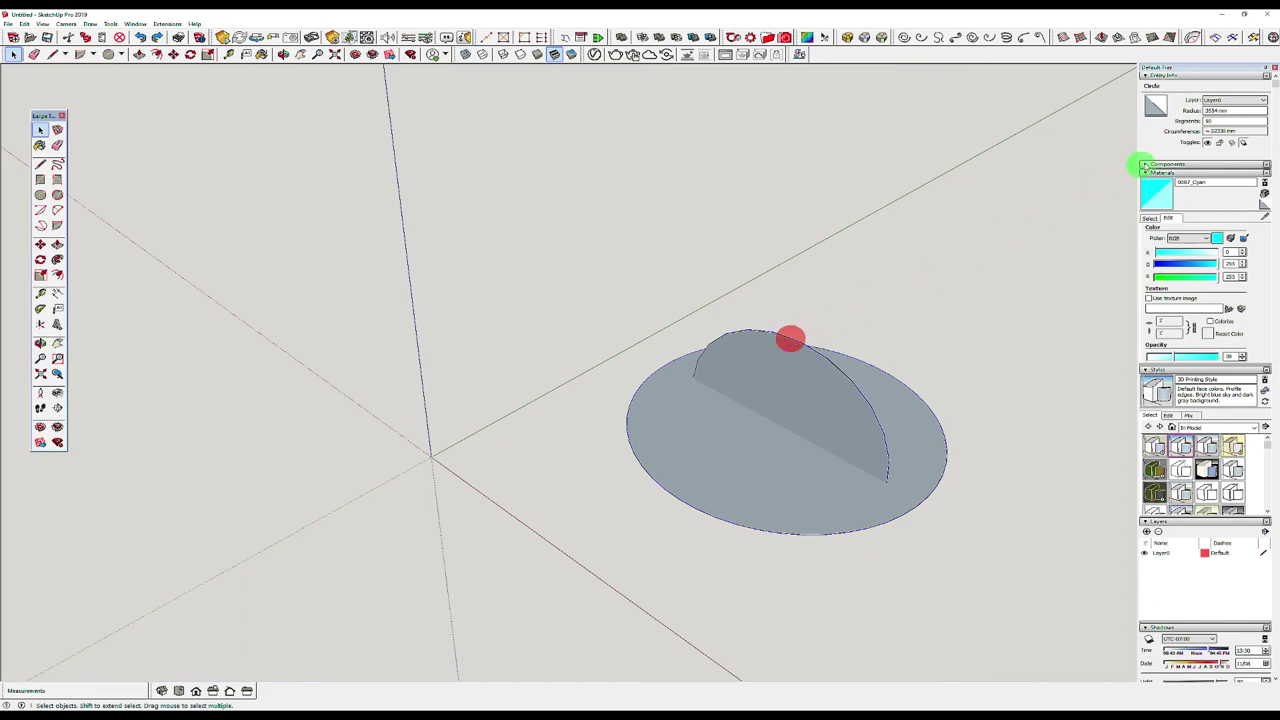
left_click(1218, 120)
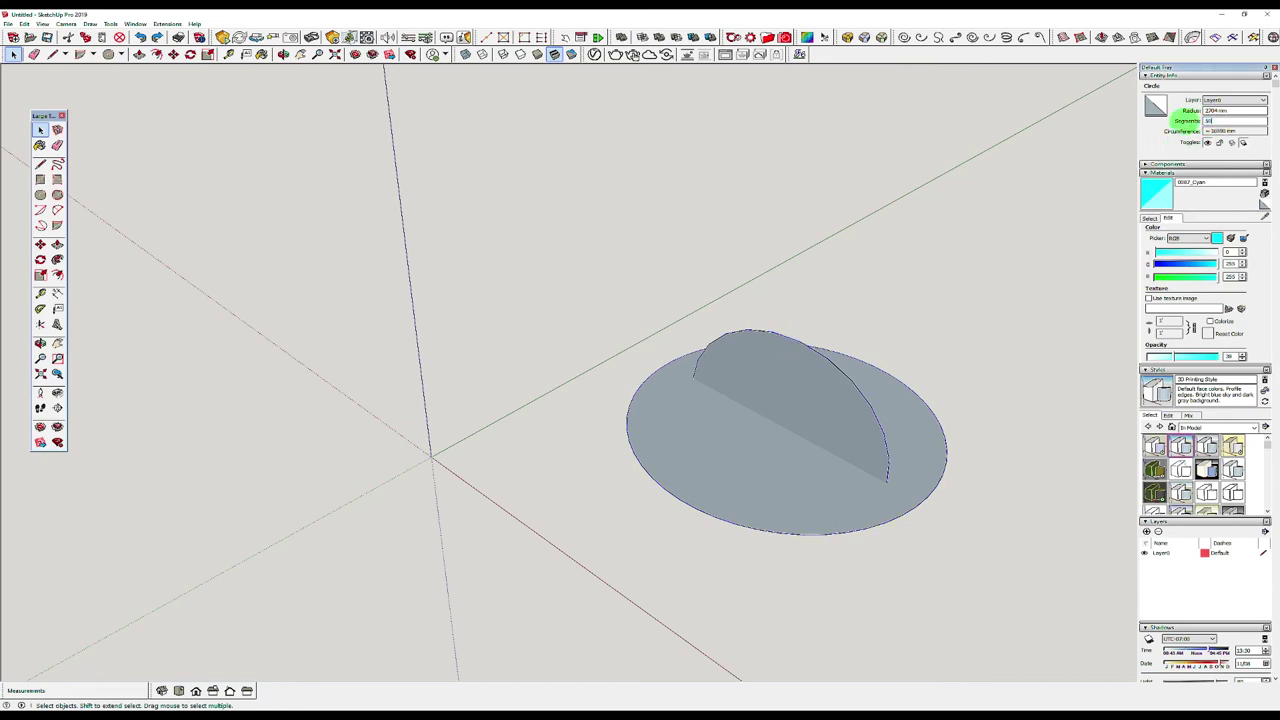
left_click(640, 463)
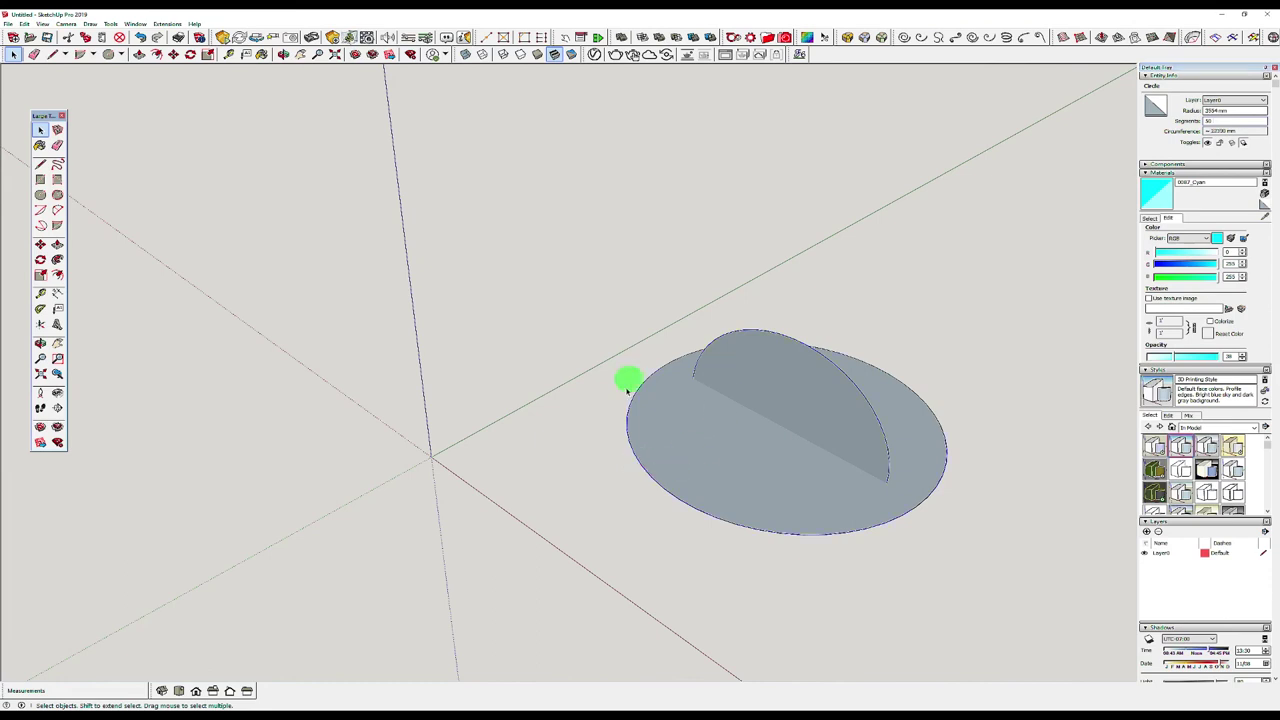
left_click(57, 259)
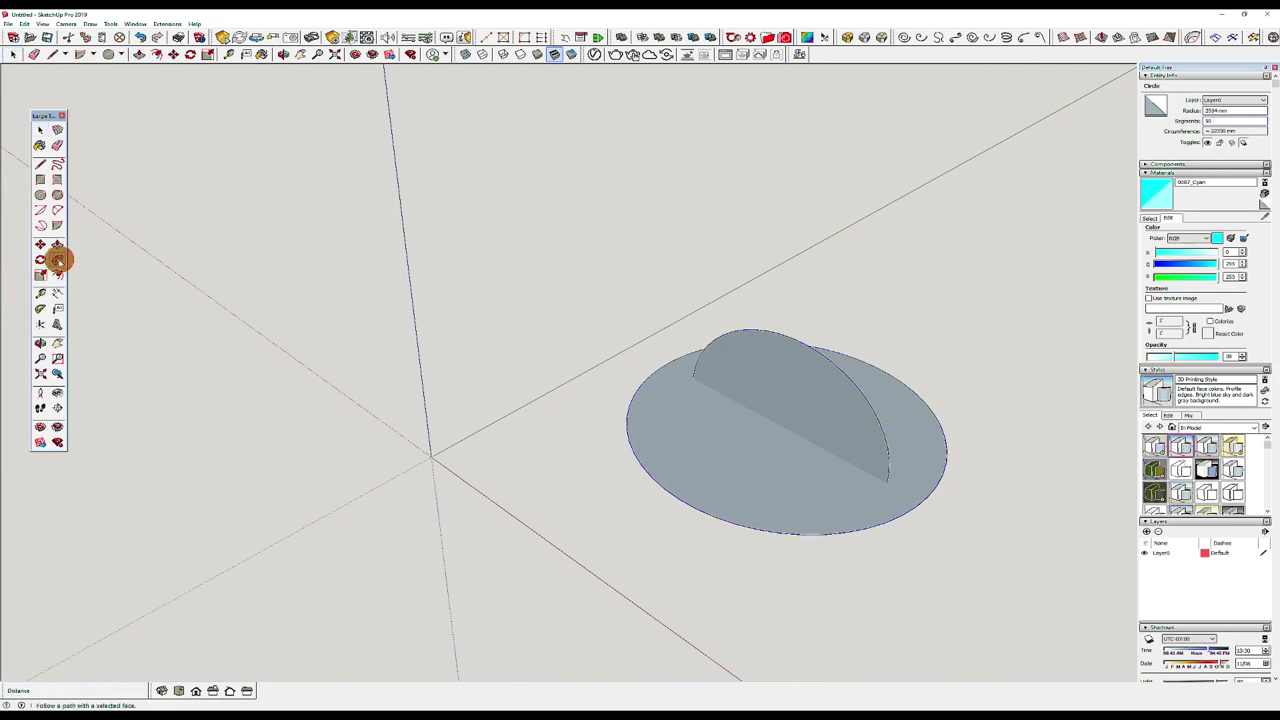
Step: Follow Me the half-disc face around the base circle into a dome, then delete the flat rim
left_click(776, 377)
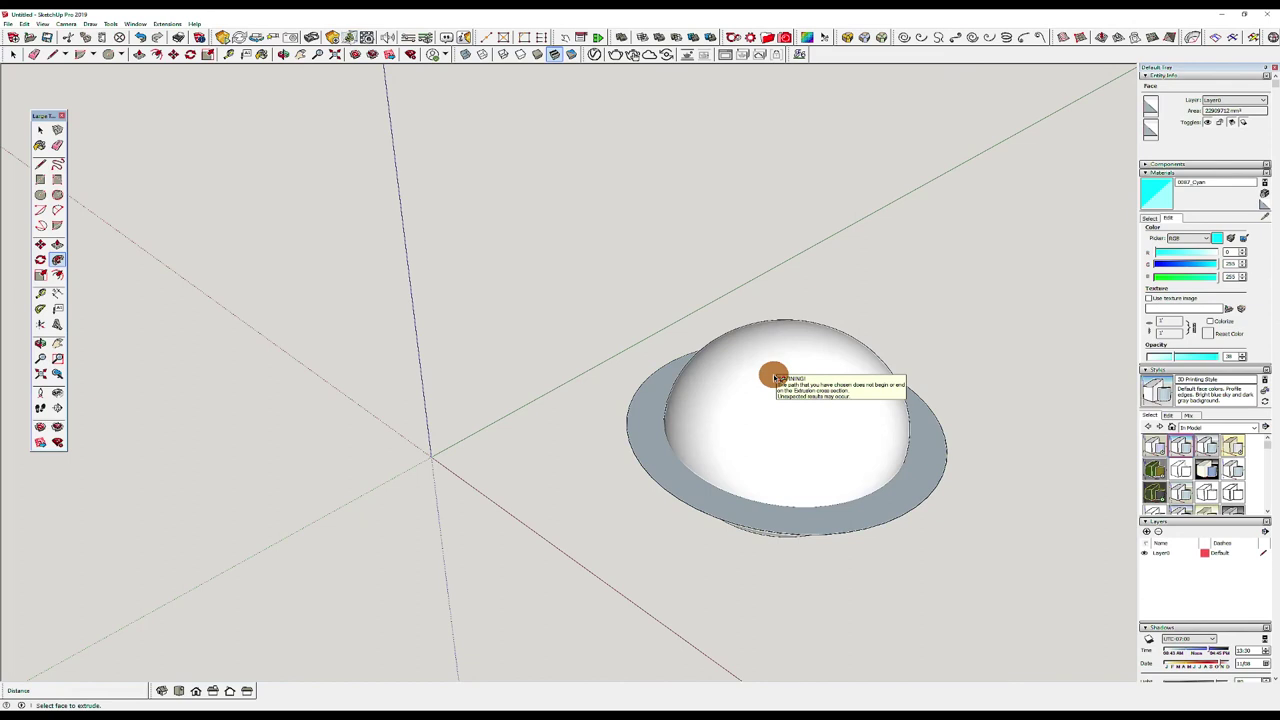
key("space")
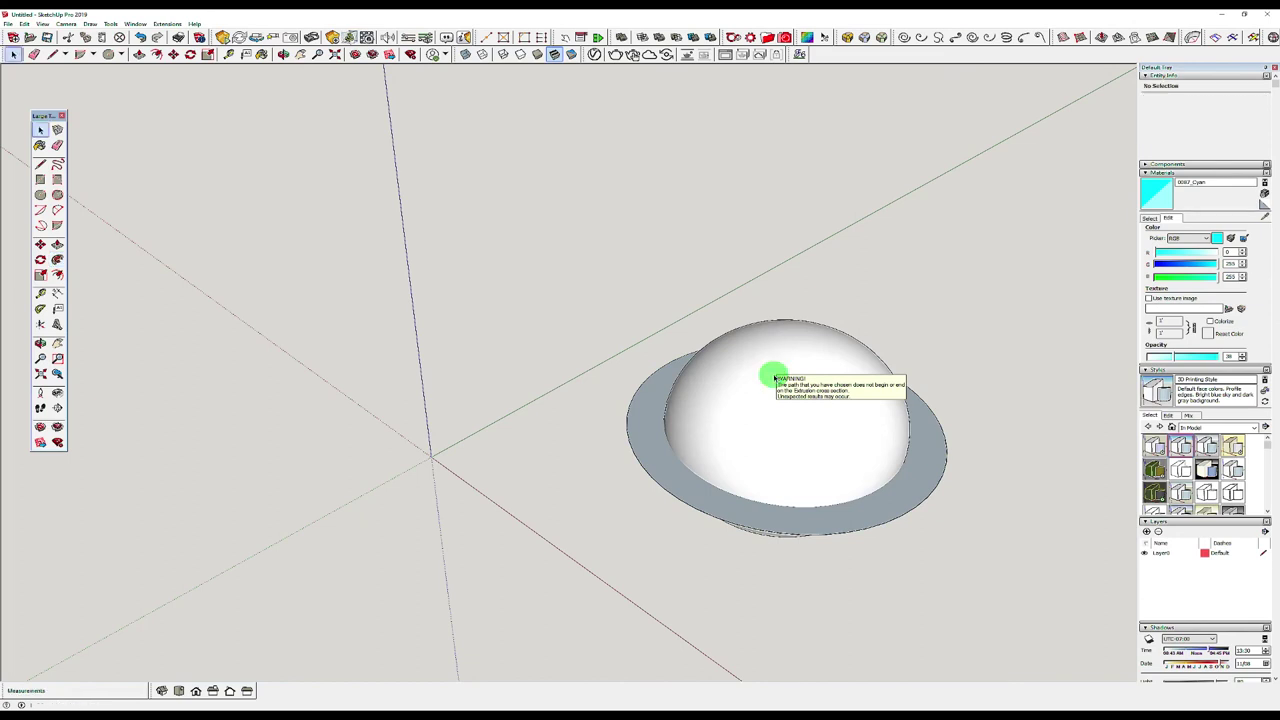
left_click(619, 290)
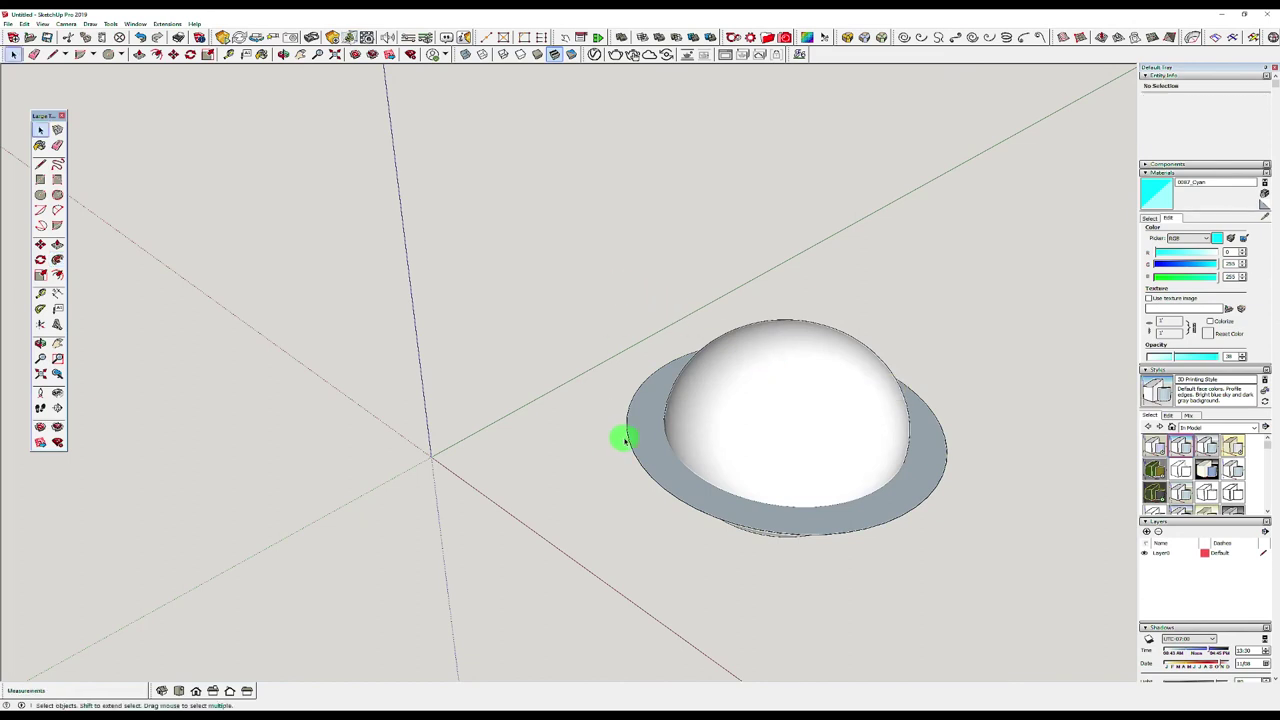
left_click(629, 440)
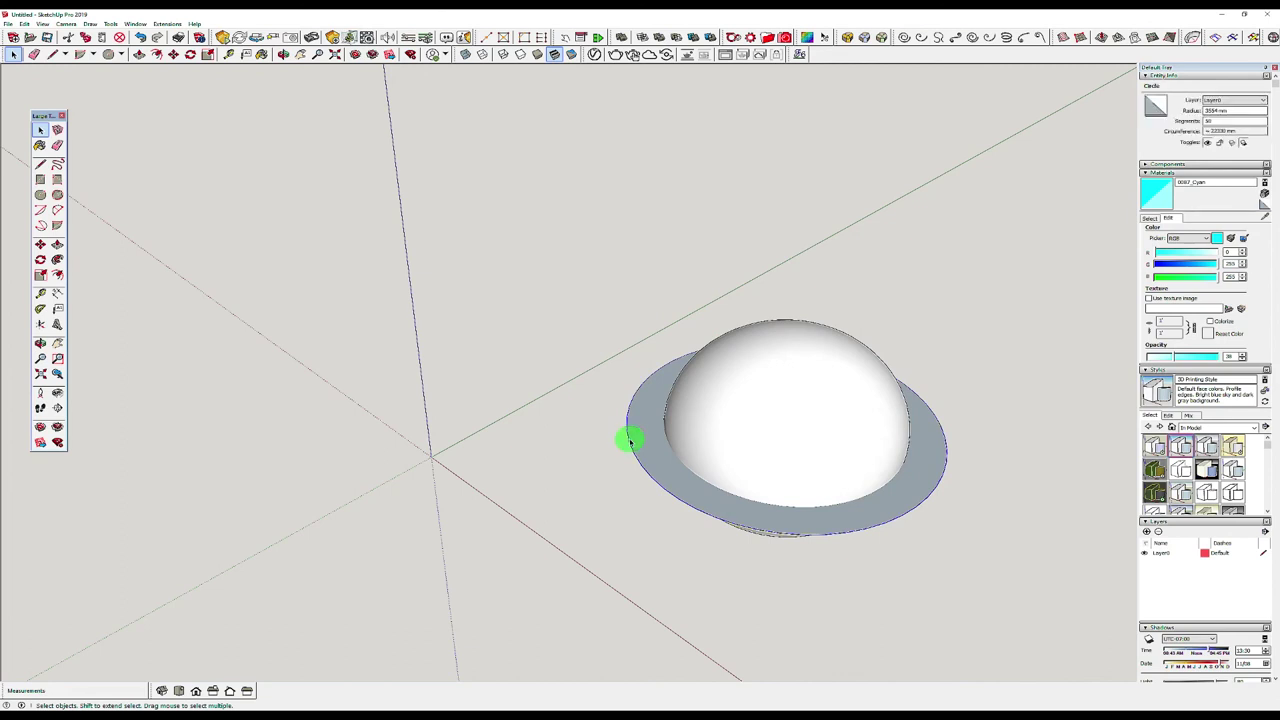
key("Delete")
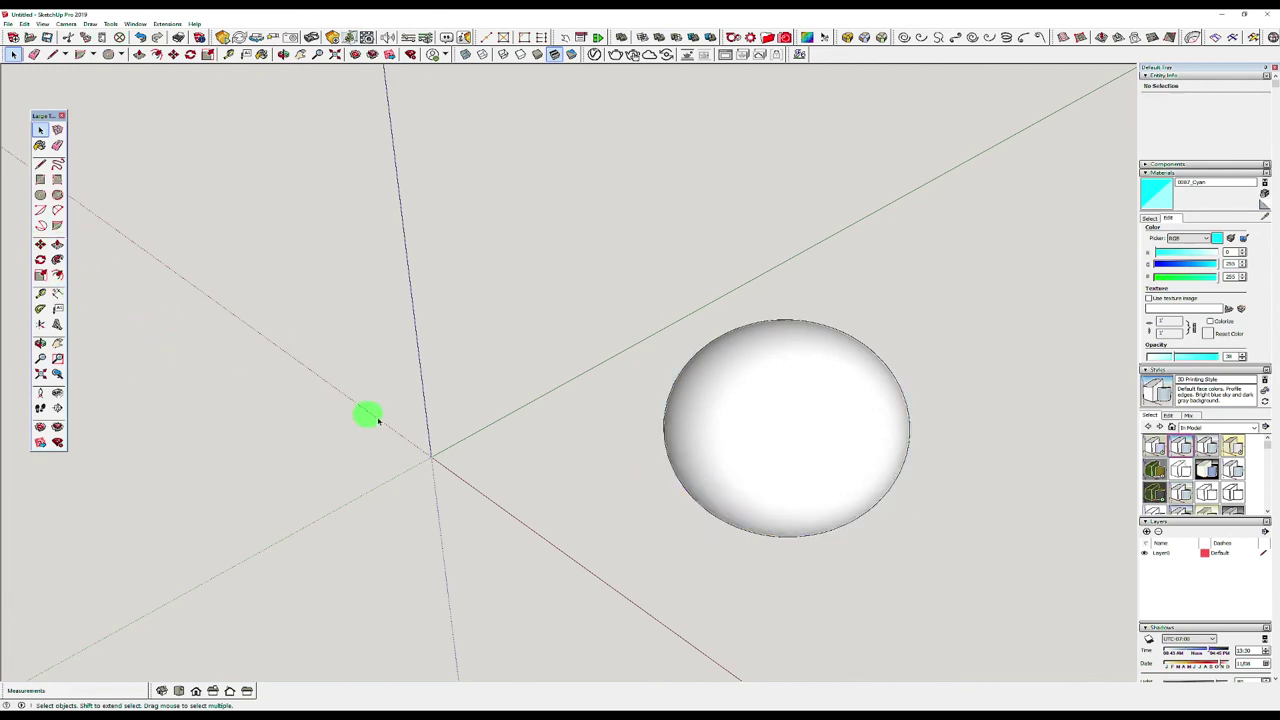
Step: View the sphere from lower down, select all of it, and display it as Wireframe
middle_click_drag(552, 405, 634, 191)
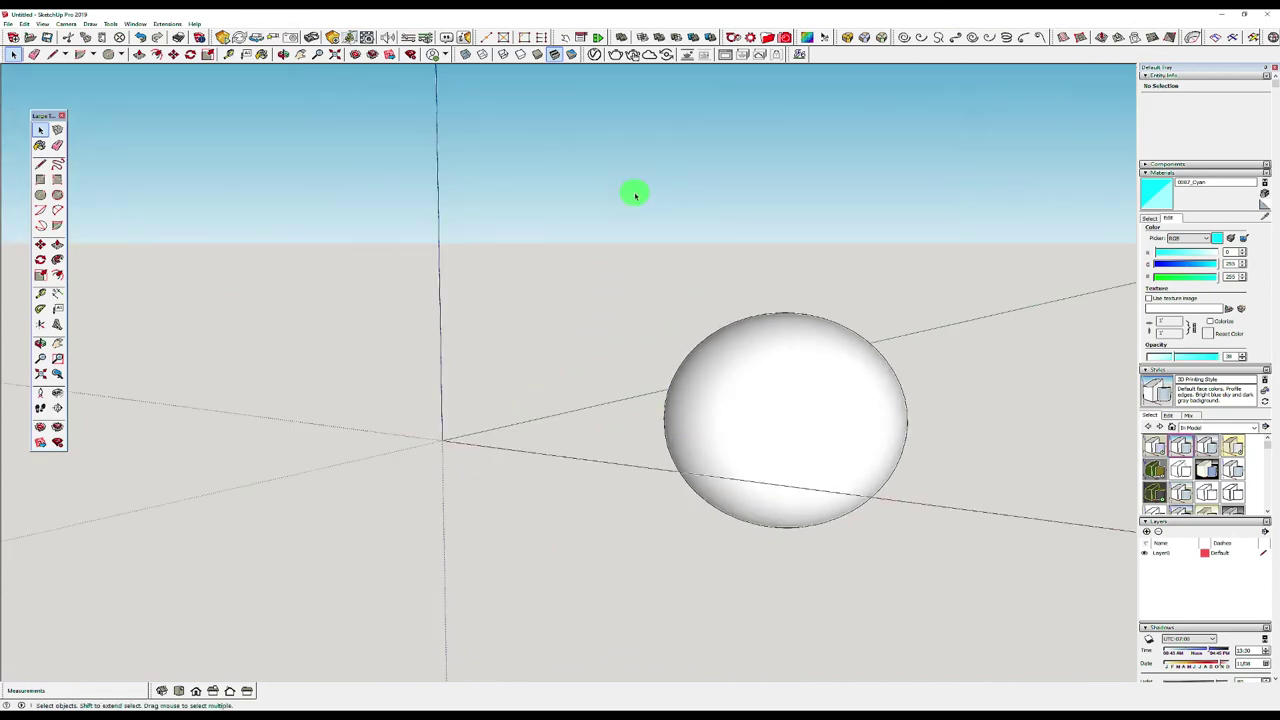
triple_click(786, 367)
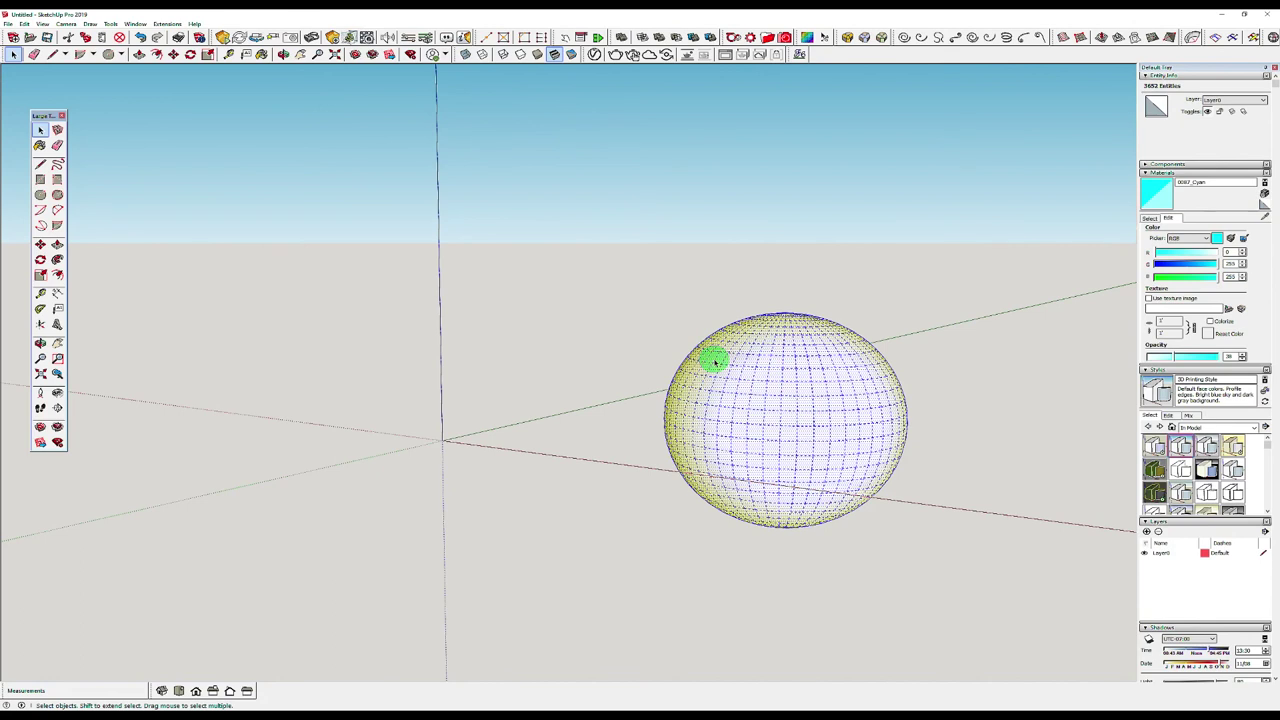
left_click(504, 54)
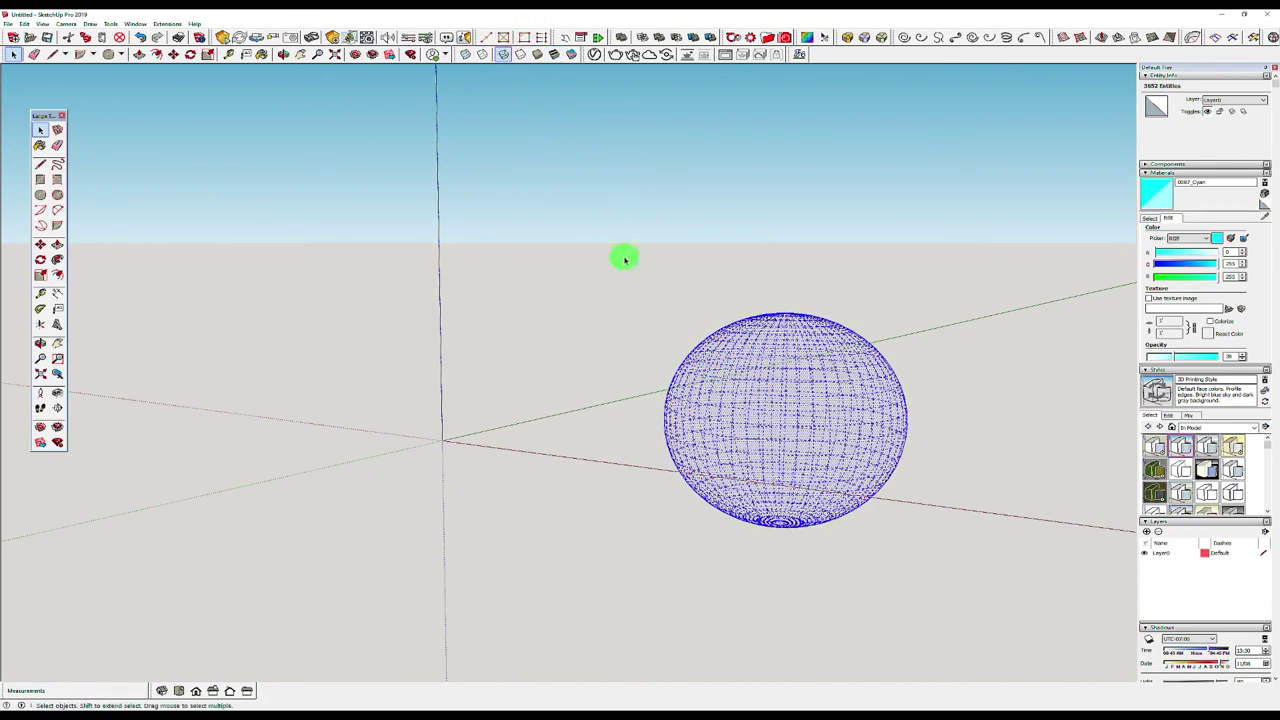